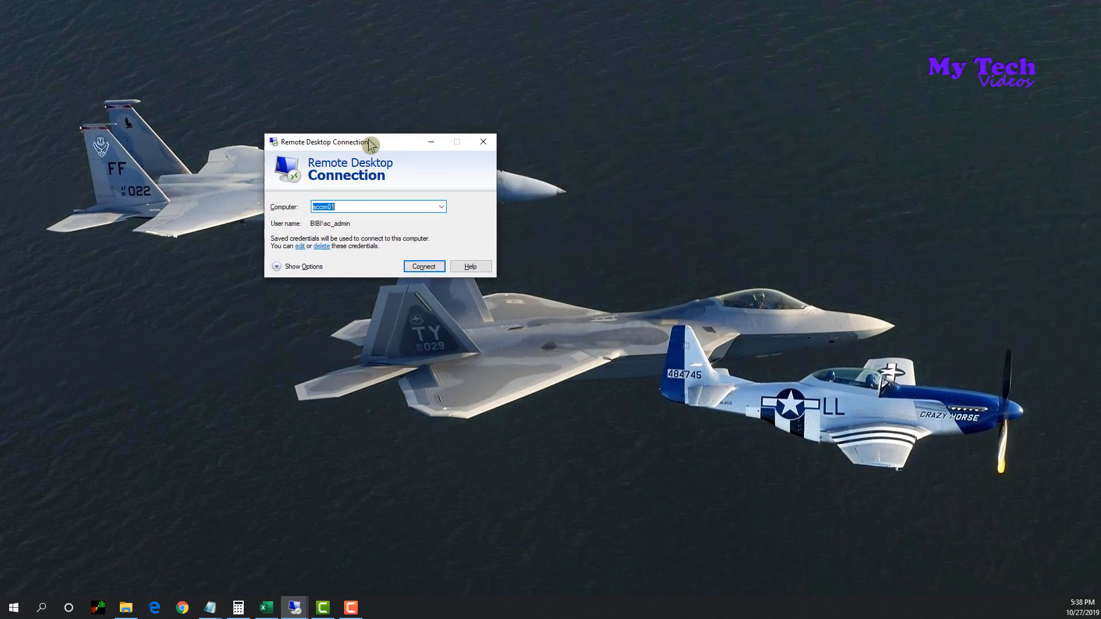
- Connect to the remote computer sccm01 over Remote Desktop, accepting its untrusted certificate
{"action": "left_click", "coordinate": [424, 267]}
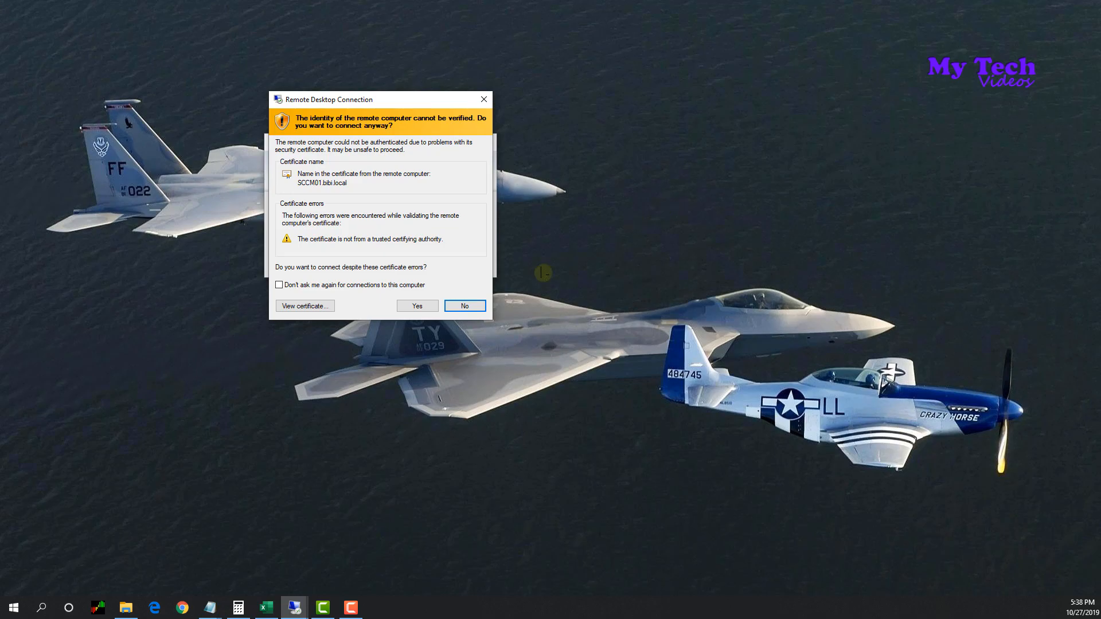
{"action": "left_click", "coordinate": [429, 305]}
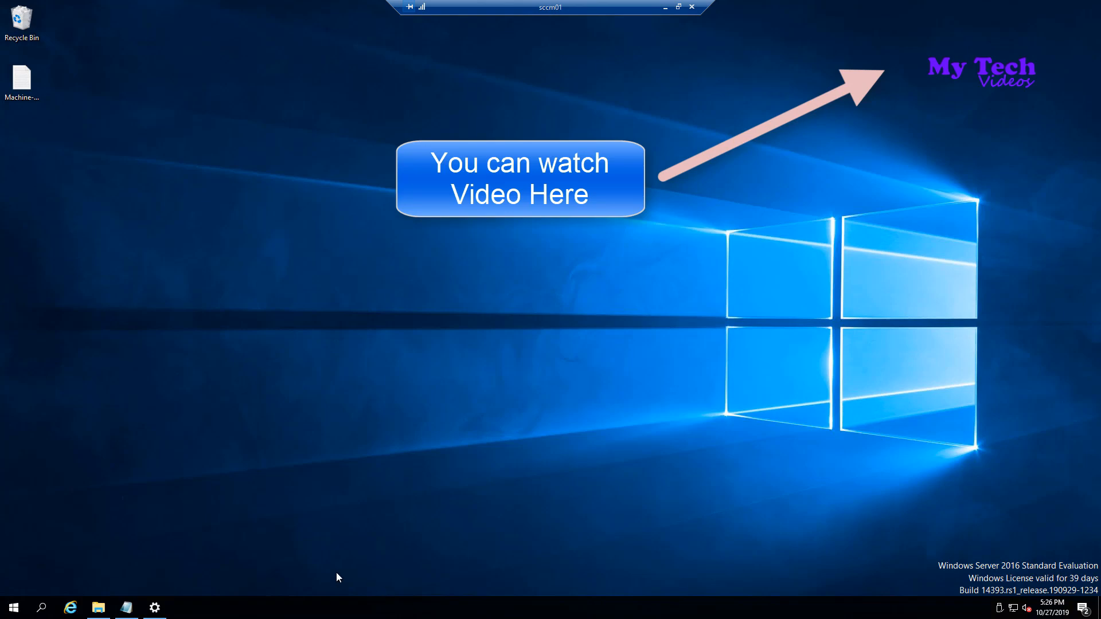
- Search the remote server for "serv" and open the Services desktop app
{"action": "left_click", "coordinate": [43, 610]}
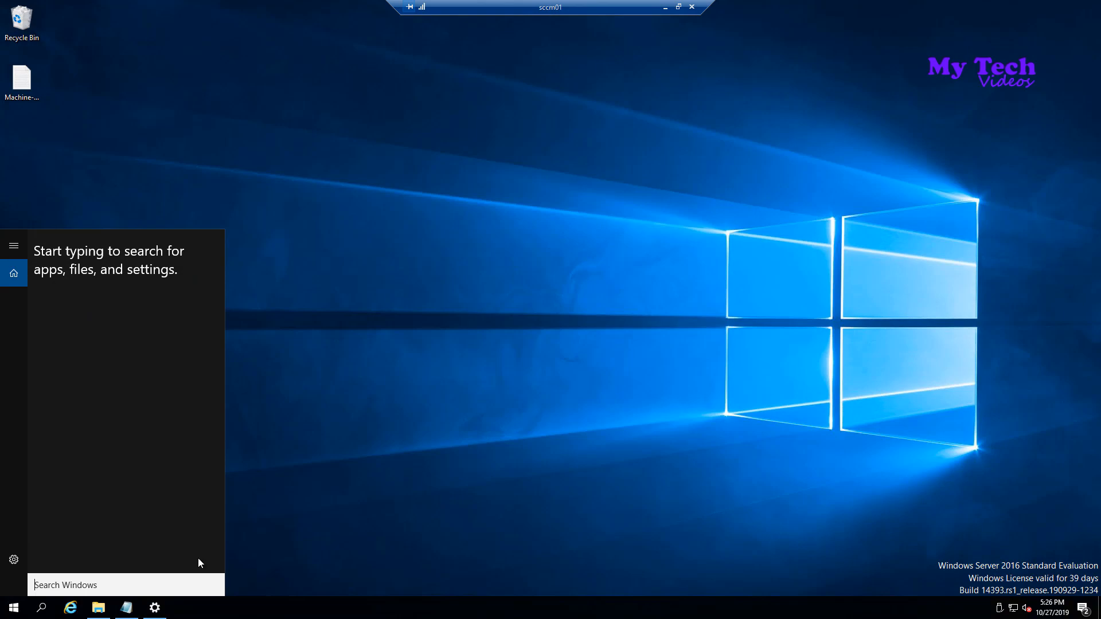
{"action": "left_click", "coordinate": [394, 390]}
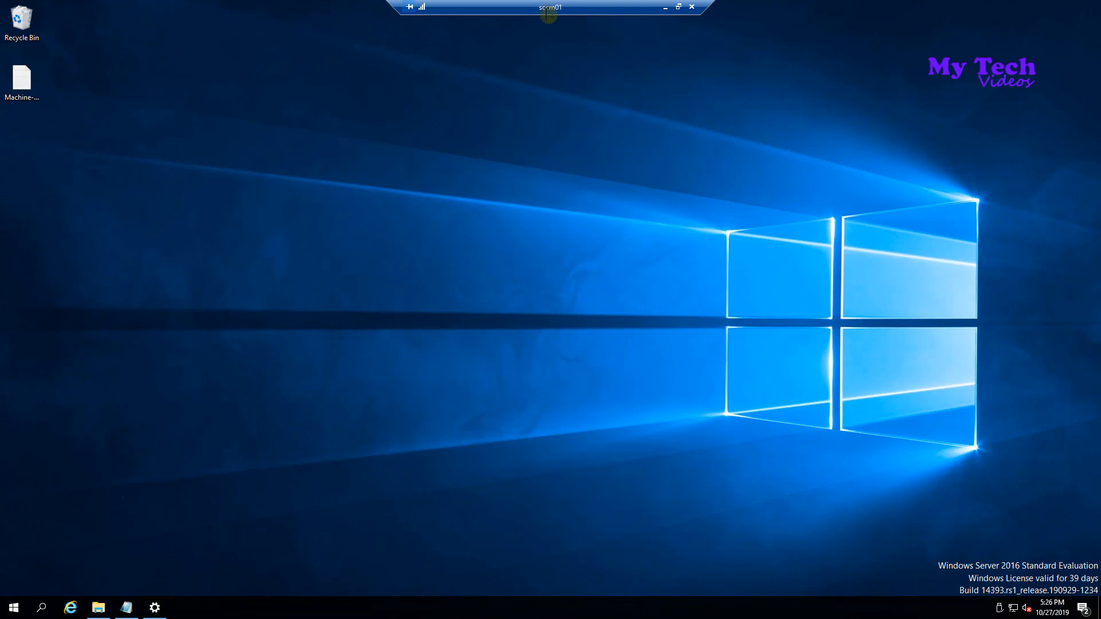
{"action": "left_click", "coordinate": [42, 607]}
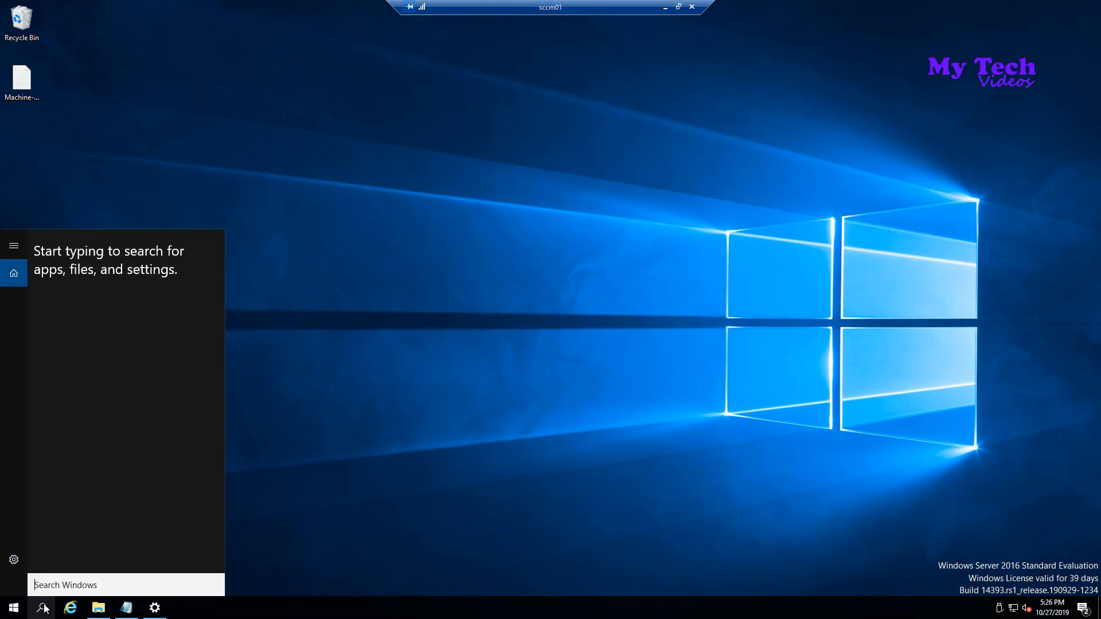
{"action": "type", "text": "serv"}
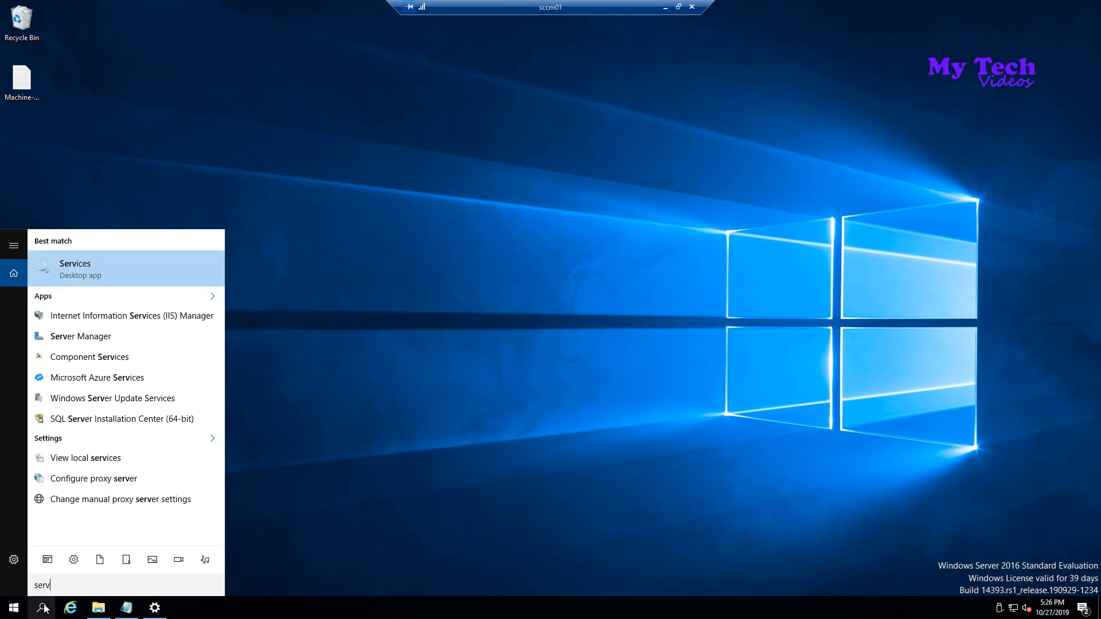
{"action": "left_click", "coordinate": [74, 264]}
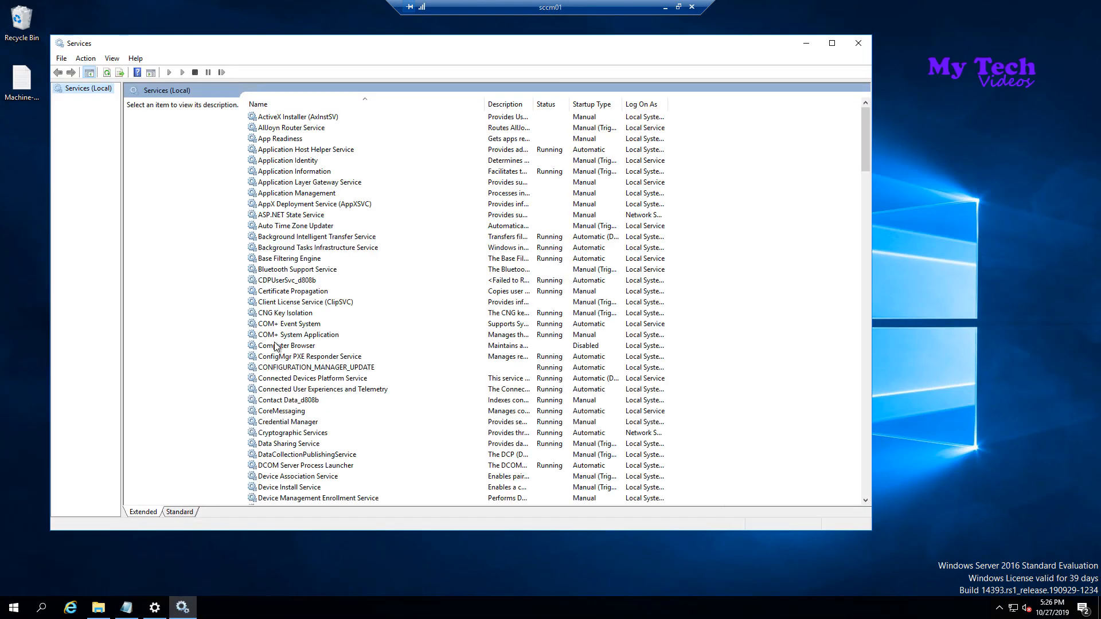
- Locate SQL Server Reporting Services (MSSQLSERVER) in the services list and widen the Log On As column to read its account
{"action": "left_click", "coordinate": [275, 345]}
{"action": "scroll", "coordinate": [359, 434], "scroll_direction": "down", "scroll_amount": 5}
{"action": "scroll", "coordinate": [359, 435], "scroll_direction": "down", "scroll_amount": 20}
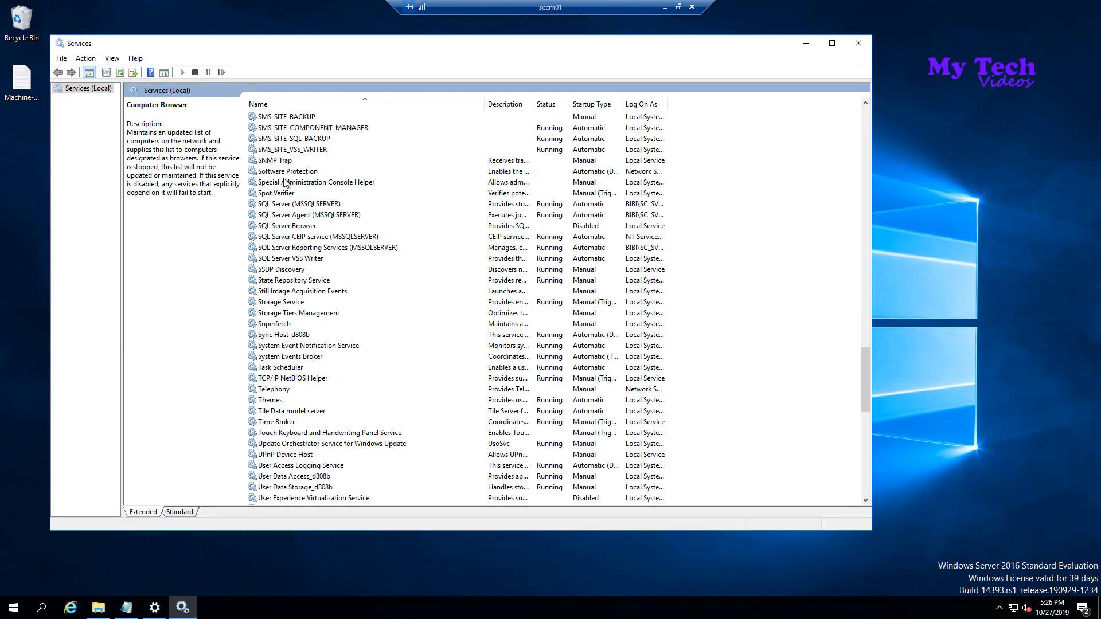
{"action": "scroll", "coordinate": [347, 376], "scroll_direction": "up", "scroll_amount": 5}
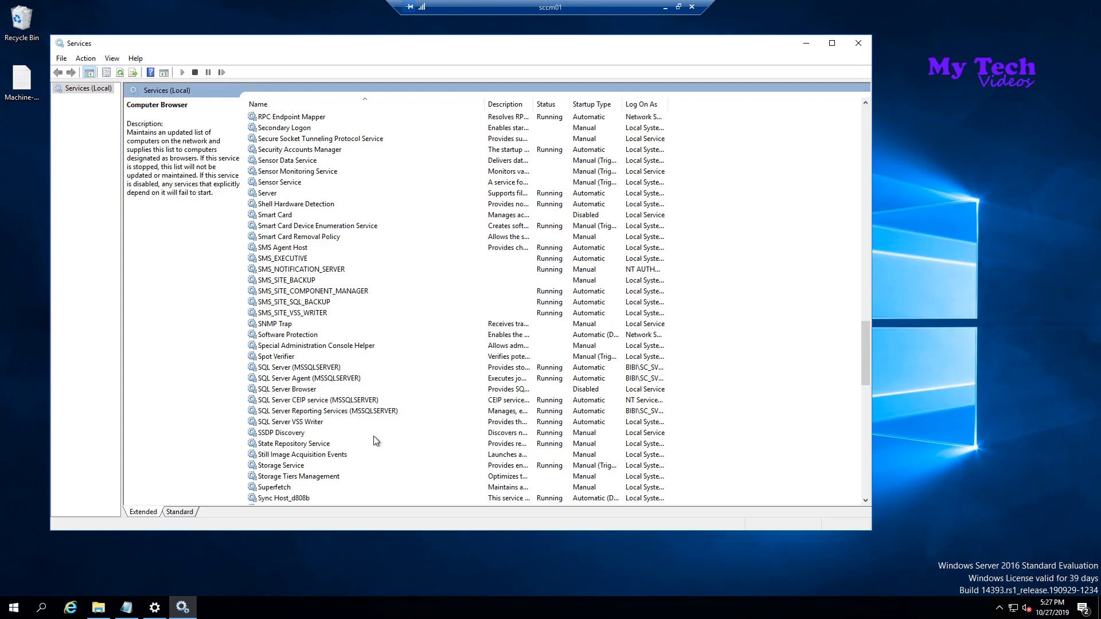
{"action": "left_click", "coordinate": [304, 423]}
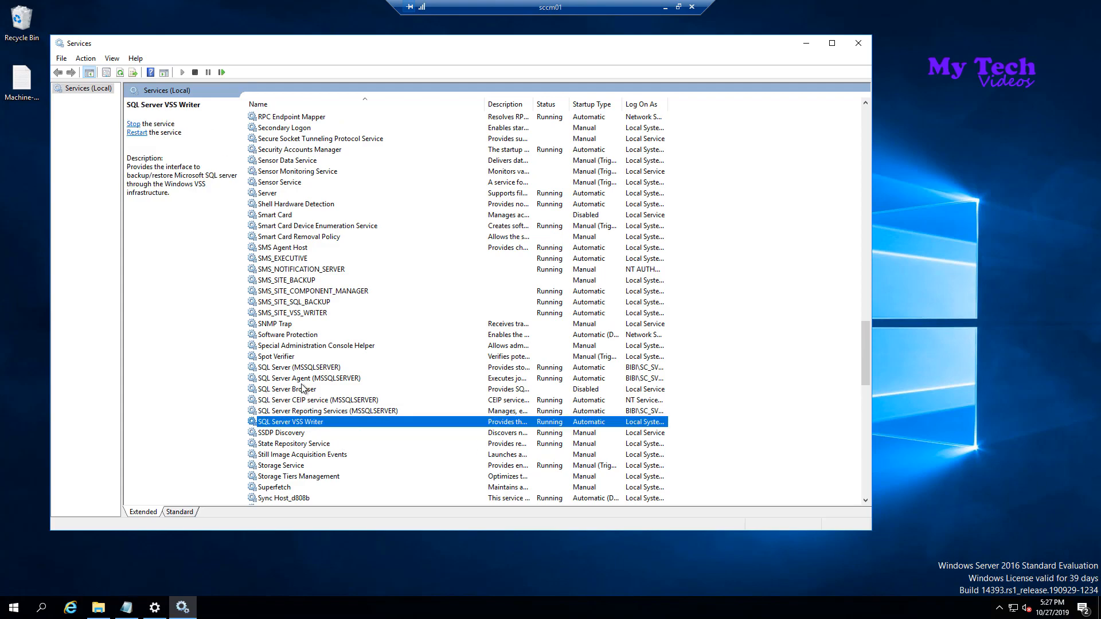
{"action": "left_click", "coordinate": [308, 411]}
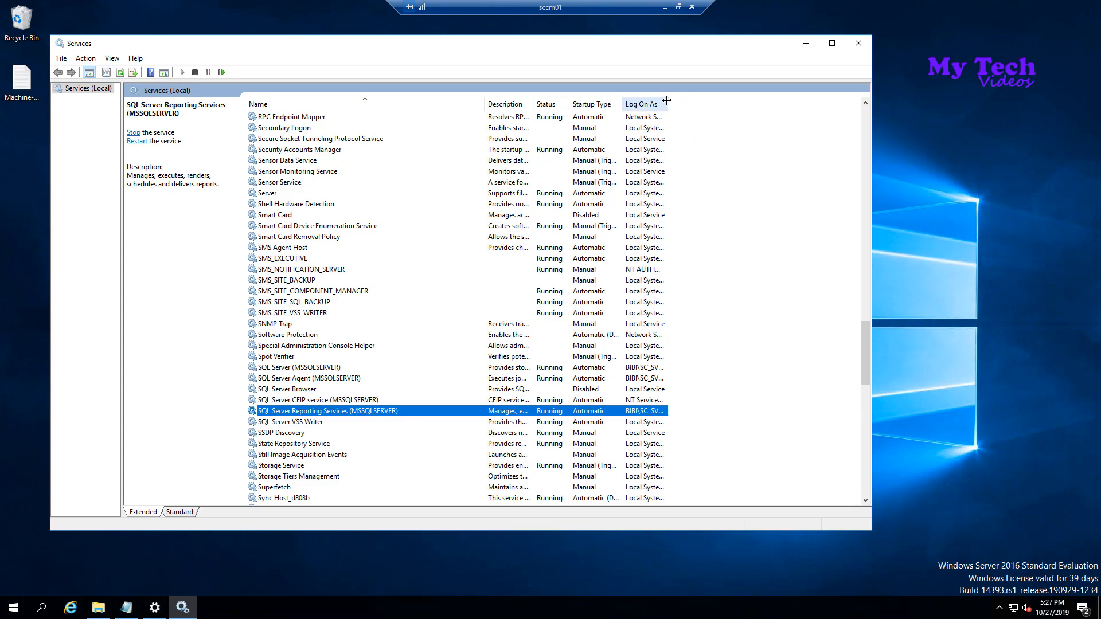
{"action": "left_click_drag", "start_coordinate": [752, 109], "coordinate": [767, 109]}
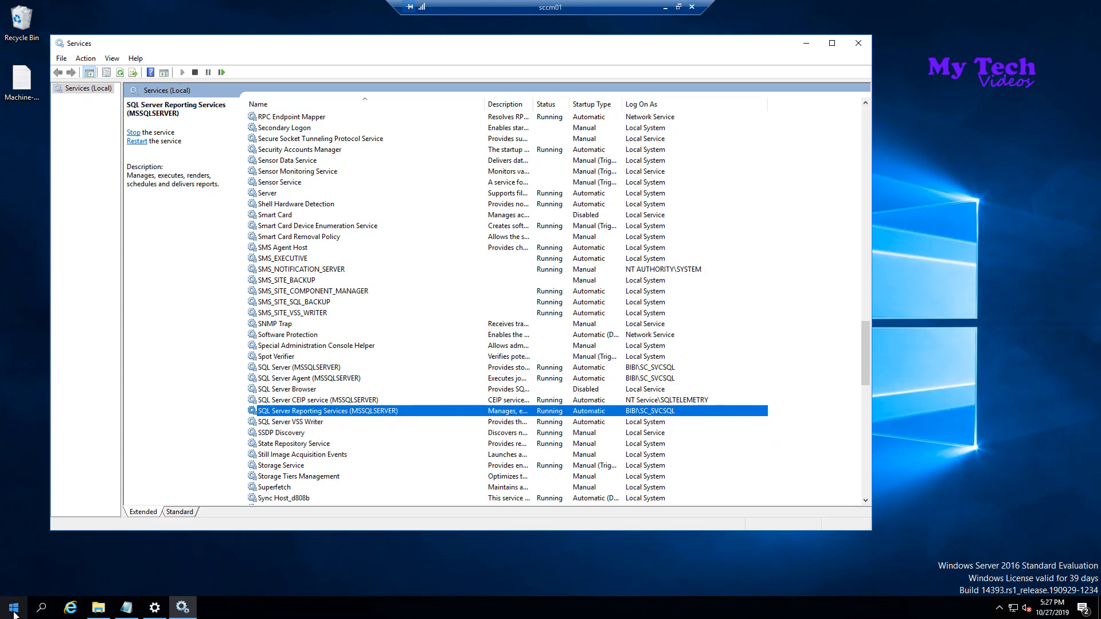
- Launch SQL Server 2016 Reporting Services Configuration Manager with elevation approved and connect to the MSSQLSERVER instance on SCCM01
{"action": "left_click", "coordinate": [13, 608]}
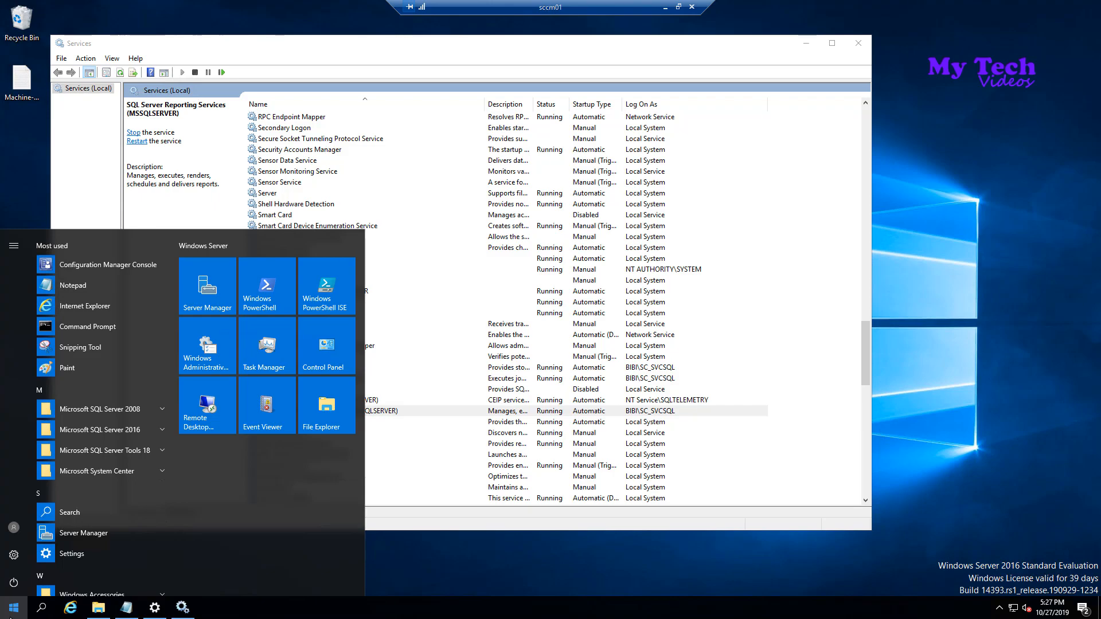
{"action": "left_click", "coordinate": [121, 430]}
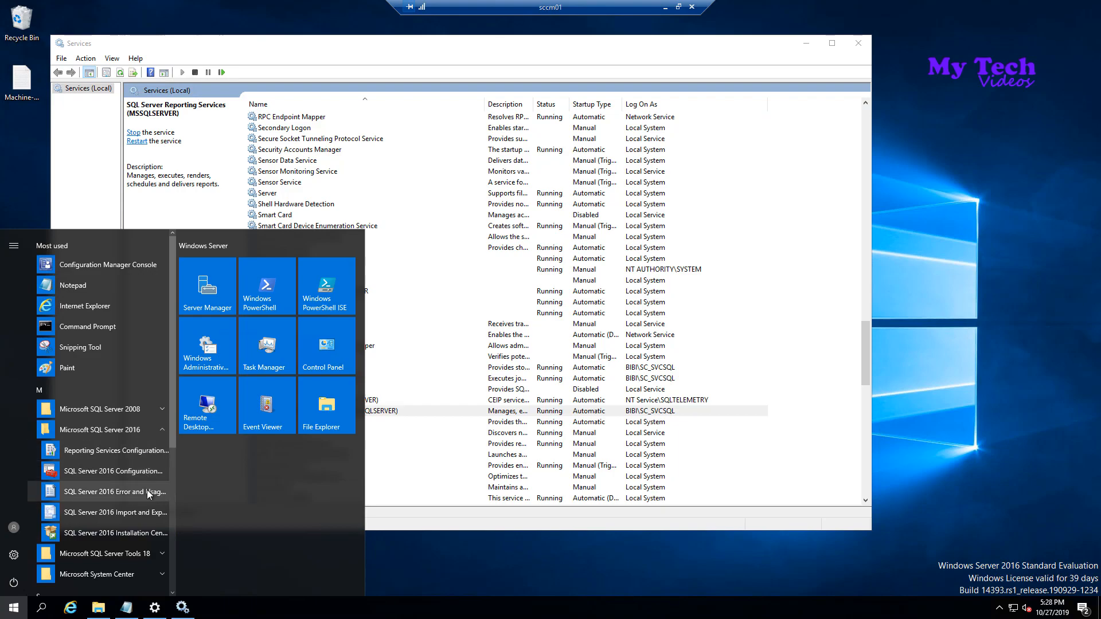
{"action": "scroll", "coordinate": [148, 496], "scroll_direction": "down", "scroll_amount": 1}
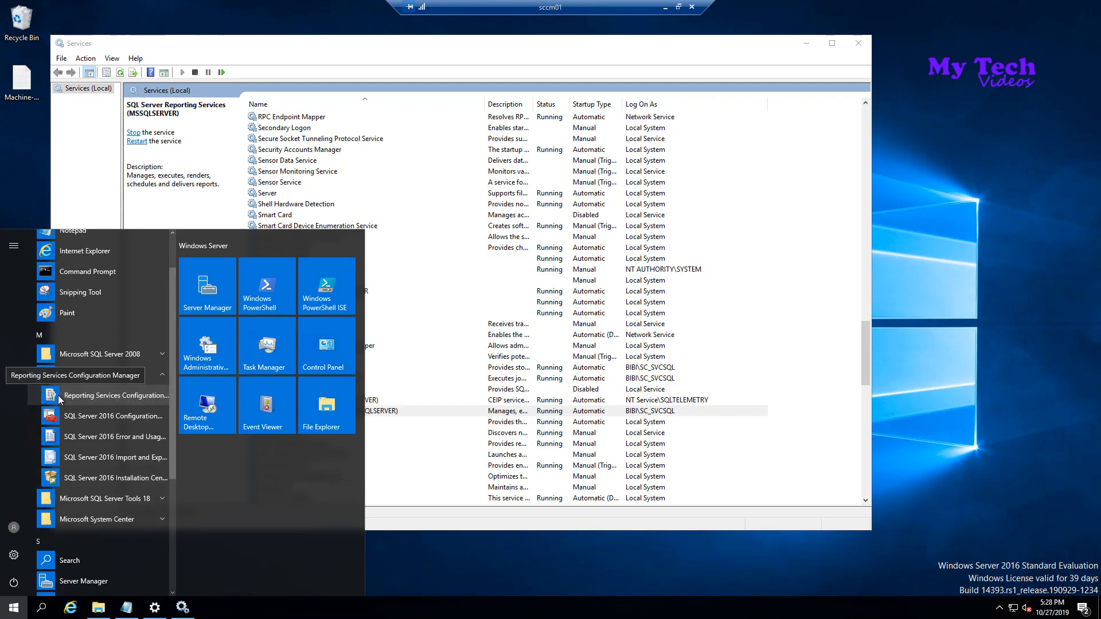
{"action": "left_click", "coordinate": [110, 400]}
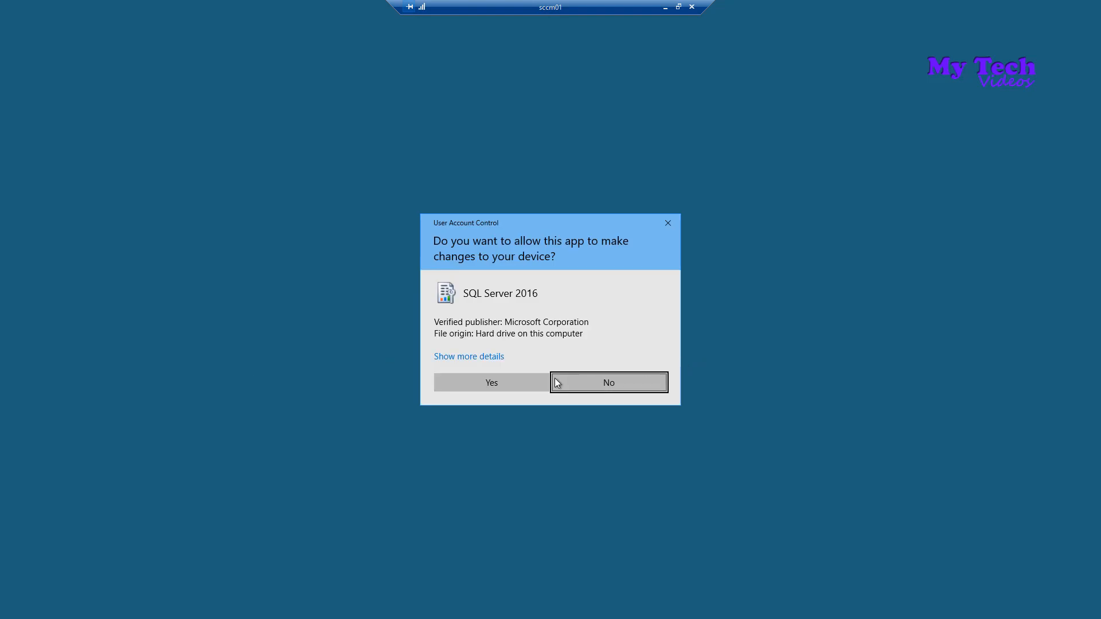
{"action": "left_click", "coordinate": [493, 384]}
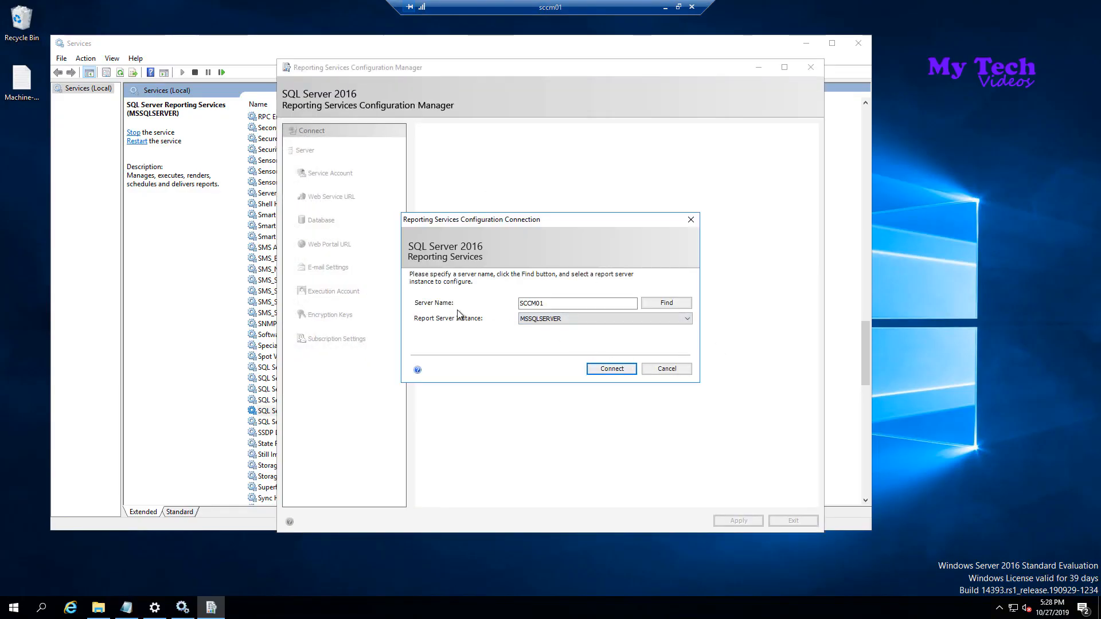
{"action": "left_click", "coordinate": [806, 43]}
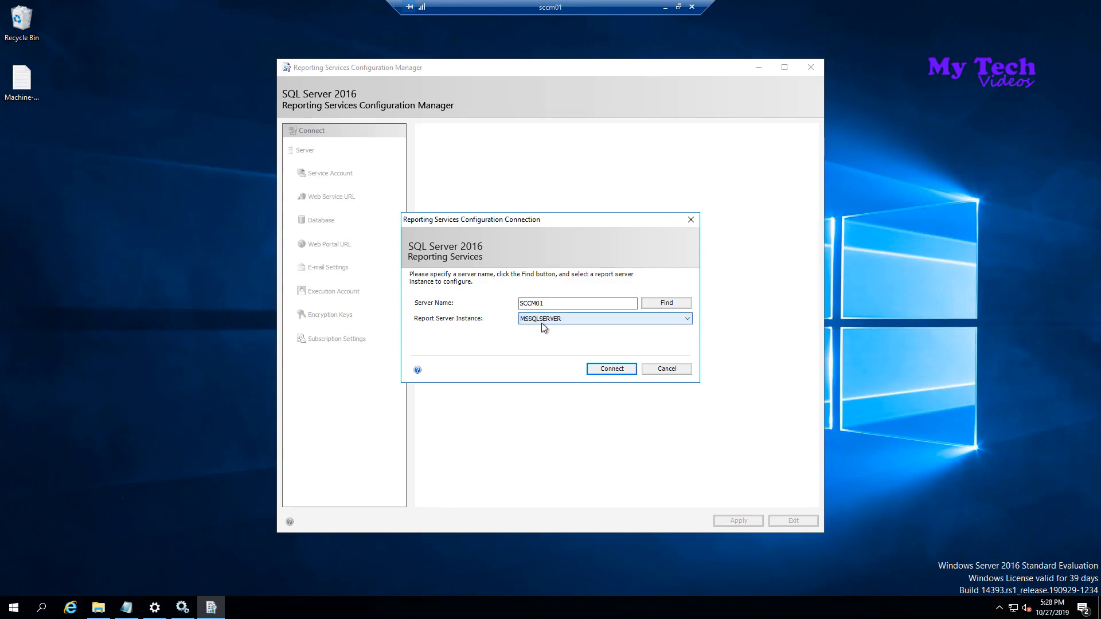
{"action": "left_click", "coordinate": [627, 369]}
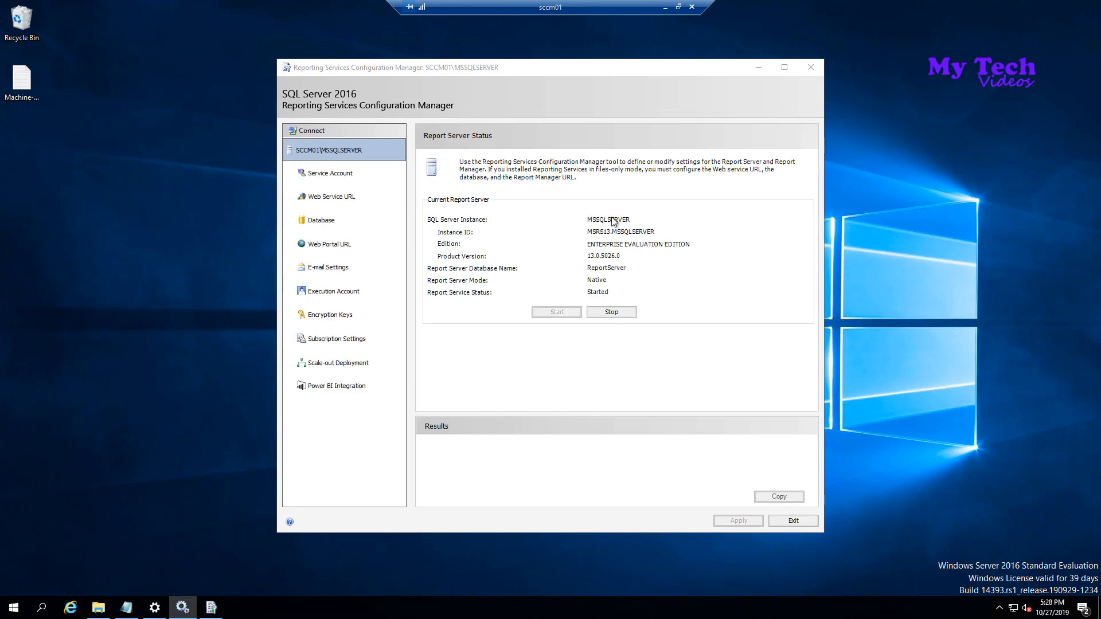
- Review the Service Account and Web Service URL settings, and test the ReportServer URL in the browser before minimizing it
{"action": "left_click", "coordinate": [338, 179]}
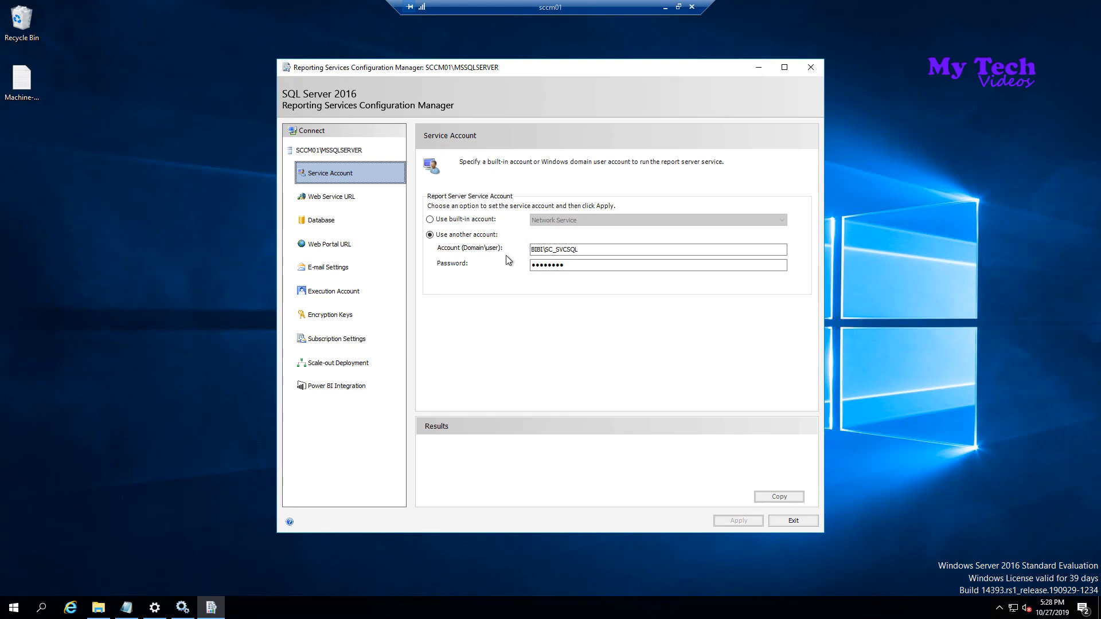
{"action": "left_click", "coordinate": [329, 197]}
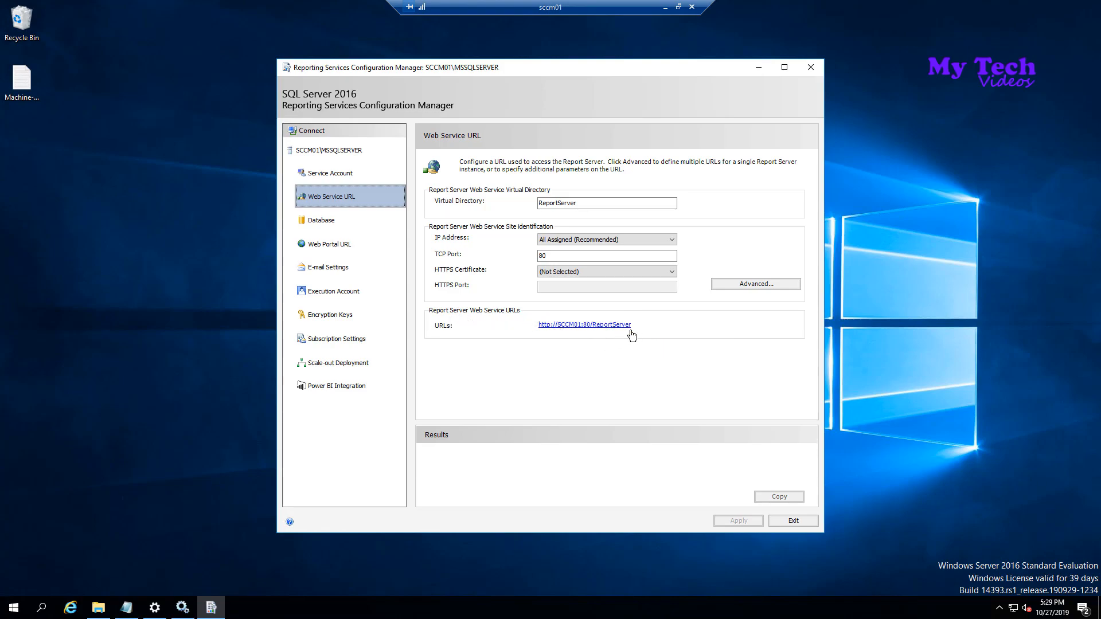
{"action": "left_click", "coordinate": [602, 325]}
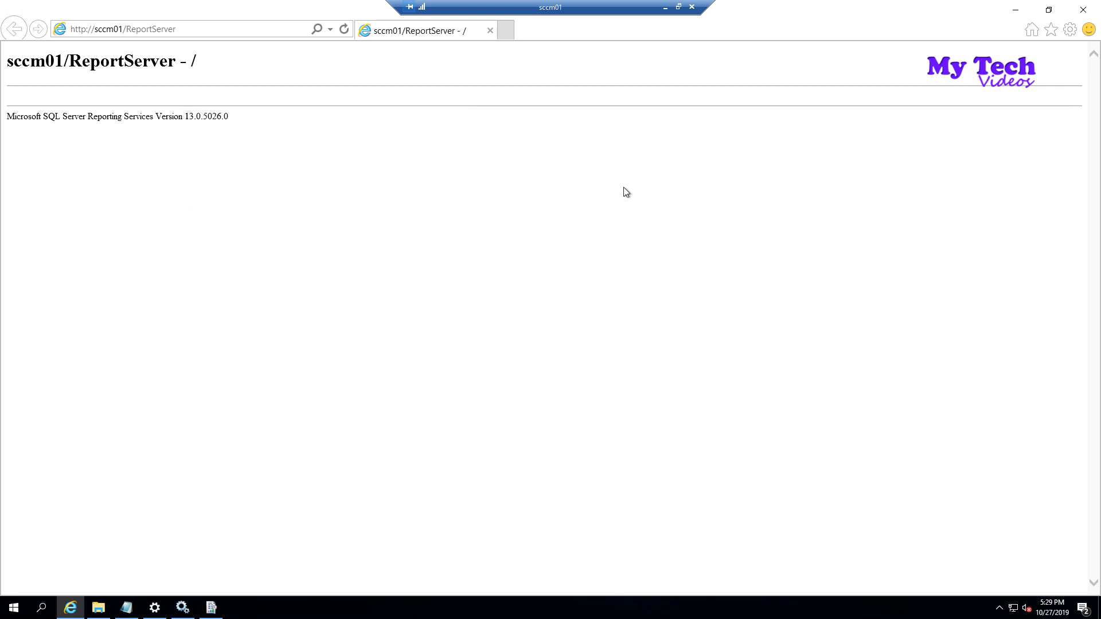
{"action": "left_click", "coordinate": [1022, 8]}
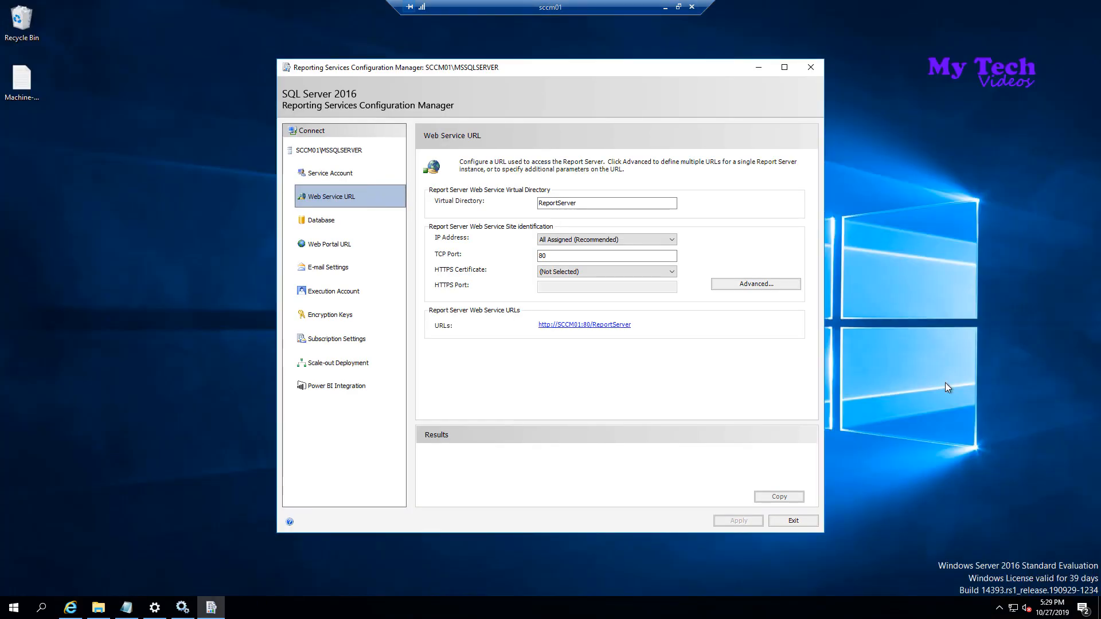
- Review the Database, Web Portal URL, E-mail Settings, Execution Account, Encryption Keys and Service Account pages, then exit the configuration manager
{"action": "left_click", "coordinate": [316, 221]}
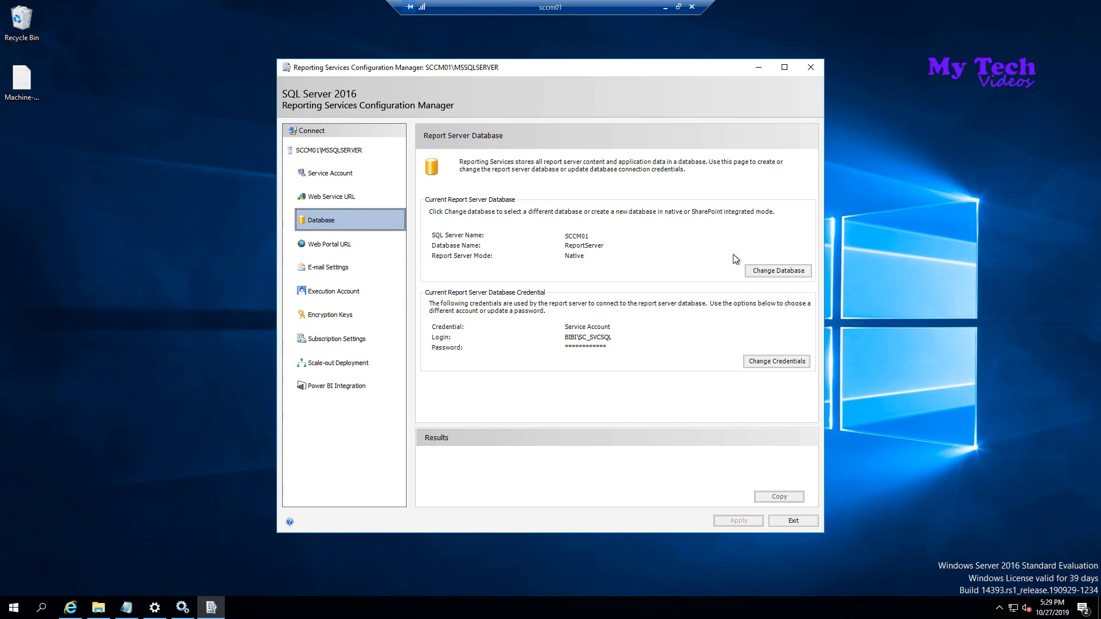
{"action": "left_click", "coordinate": [347, 252]}
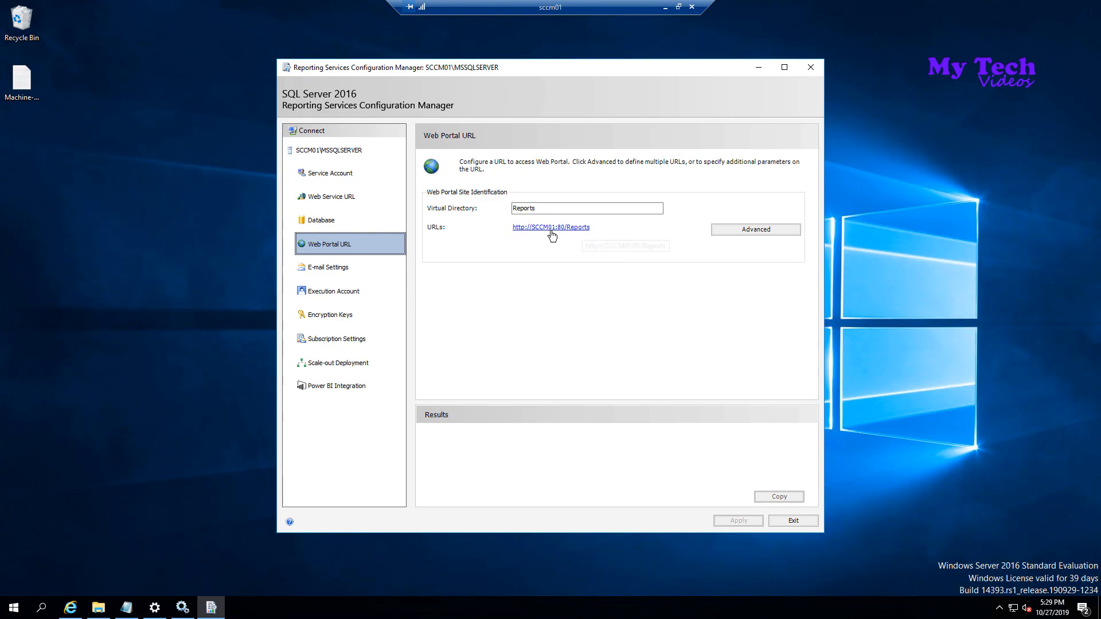
{"action": "left_click", "coordinate": [344, 276]}
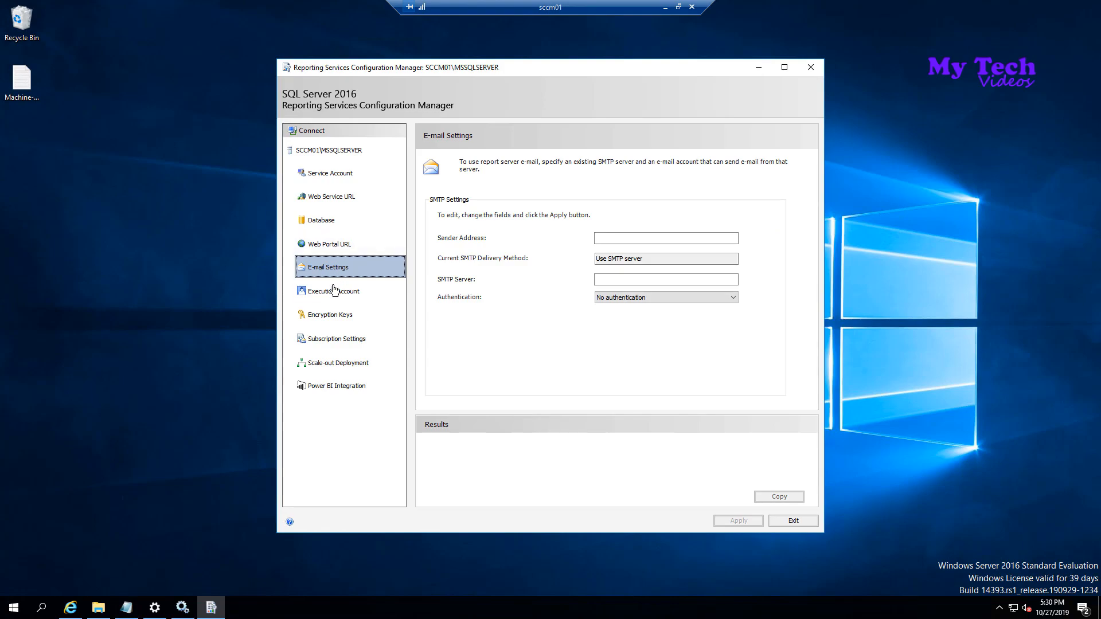
{"action": "left_click", "coordinate": [356, 293]}
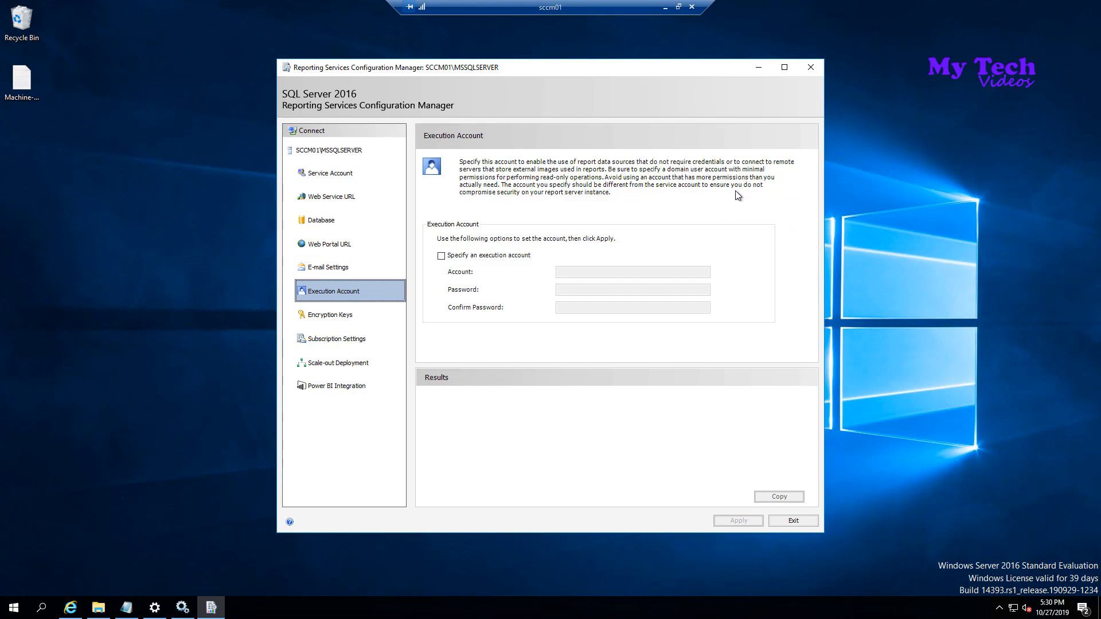
{"action": "left_click", "coordinate": [331, 317]}
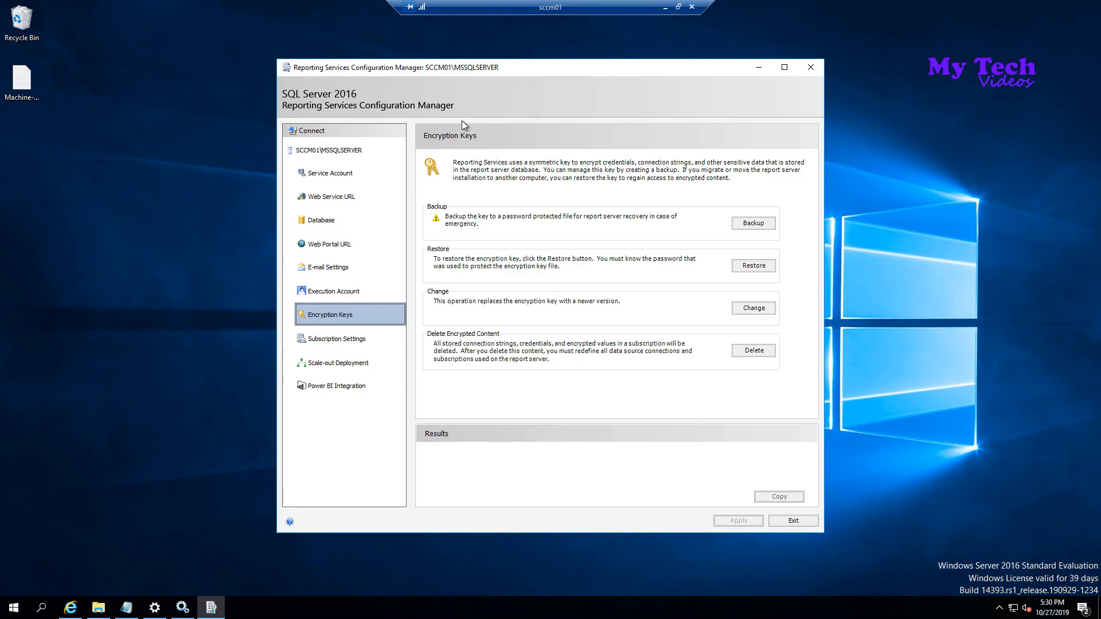
{"action": "left_click", "coordinate": [327, 173]}
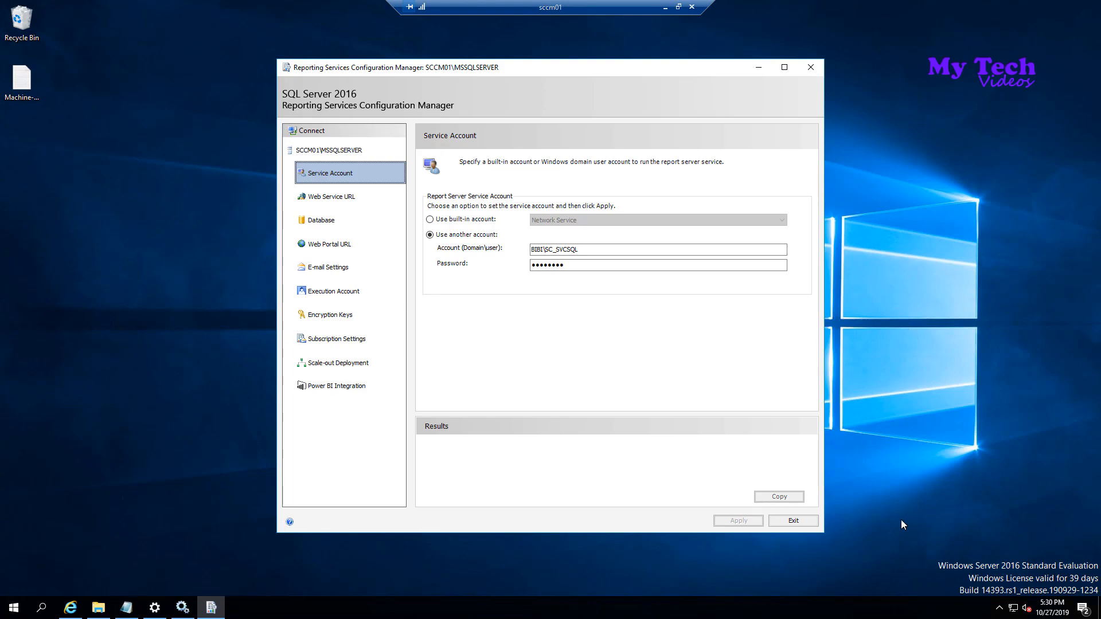
{"action": "left_click", "coordinate": [805, 522]}
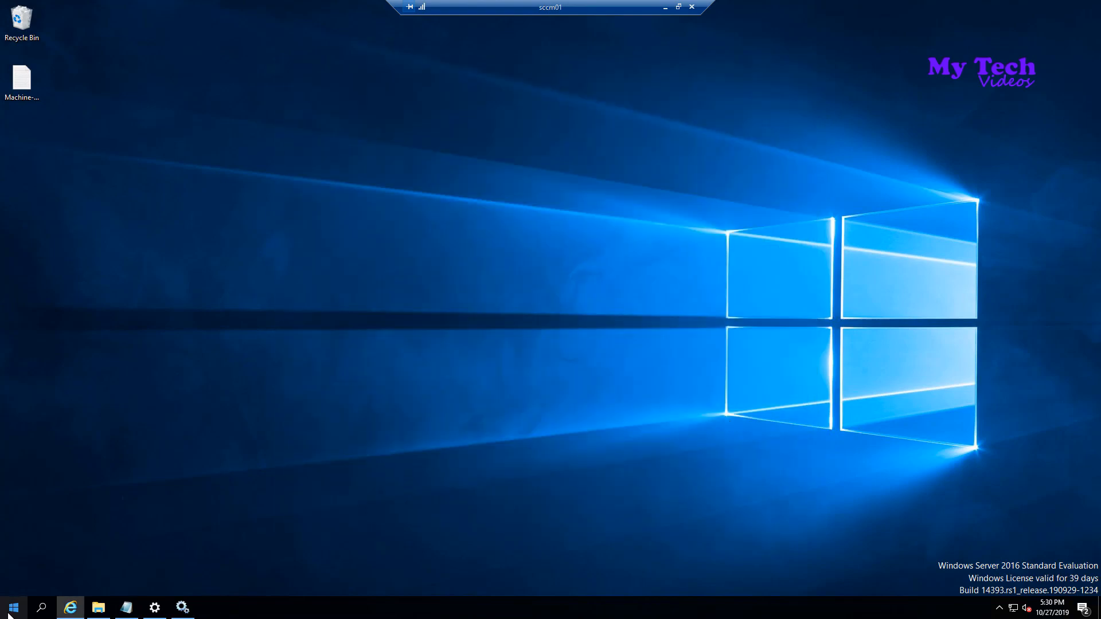
- Open the Configuration Manager Console and display Servers and Site System Roles under Site Configuration in the Administration workspace
{"action": "left_click", "coordinate": [14, 608]}
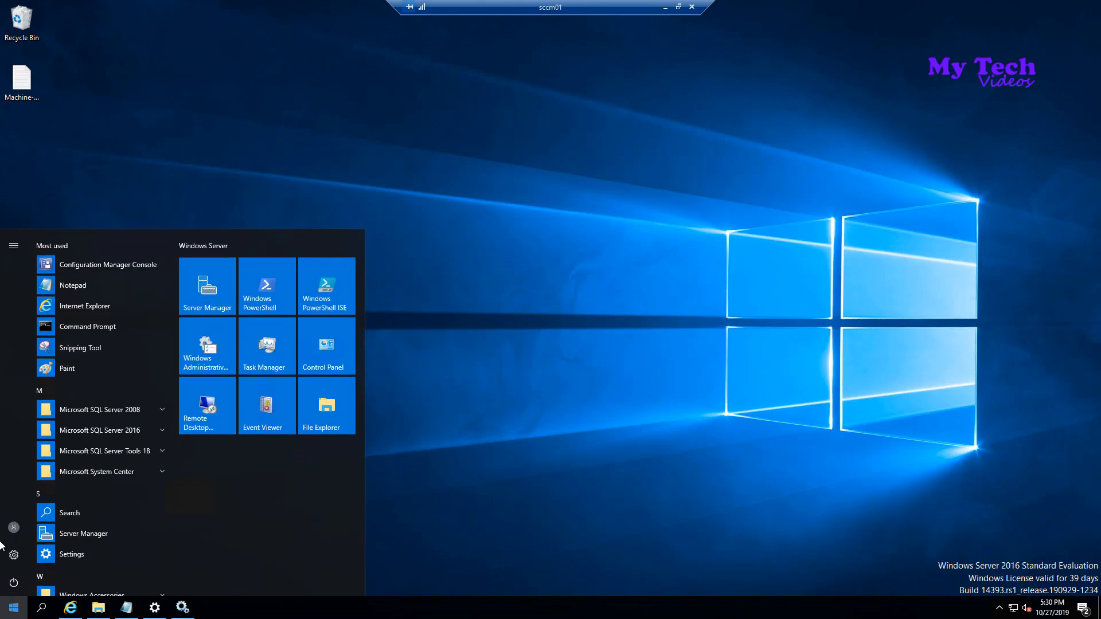
{"action": "left_click", "coordinate": [109, 270]}
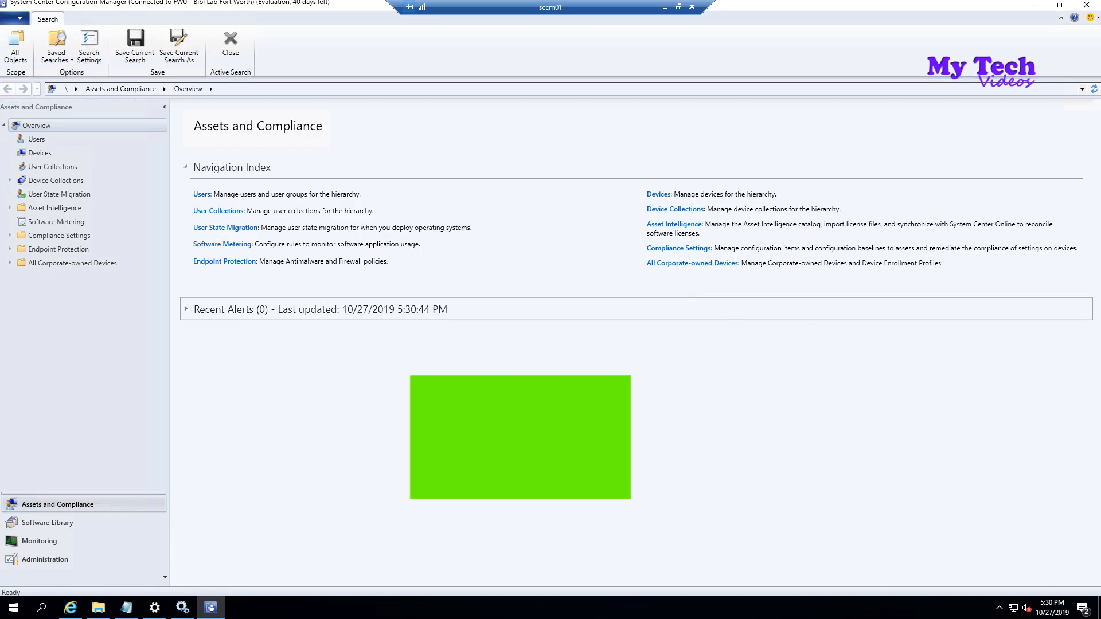
{"action": "left_click", "coordinate": [55, 560]}
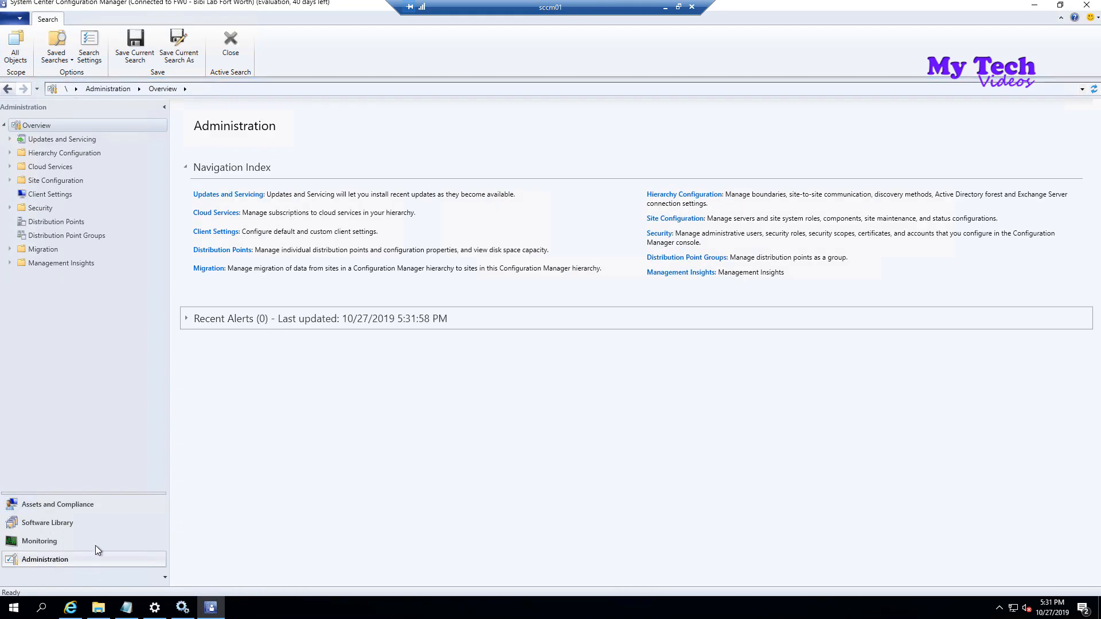
{"action": "left_click", "coordinate": [57, 181]}
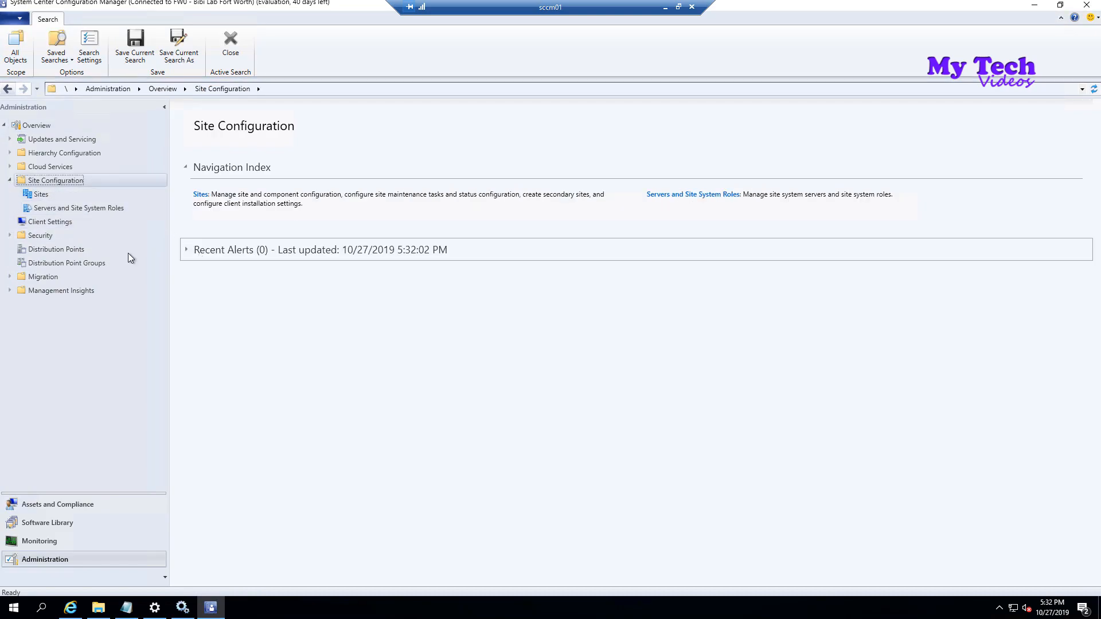
{"action": "left_click", "coordinate": [53, 210]}
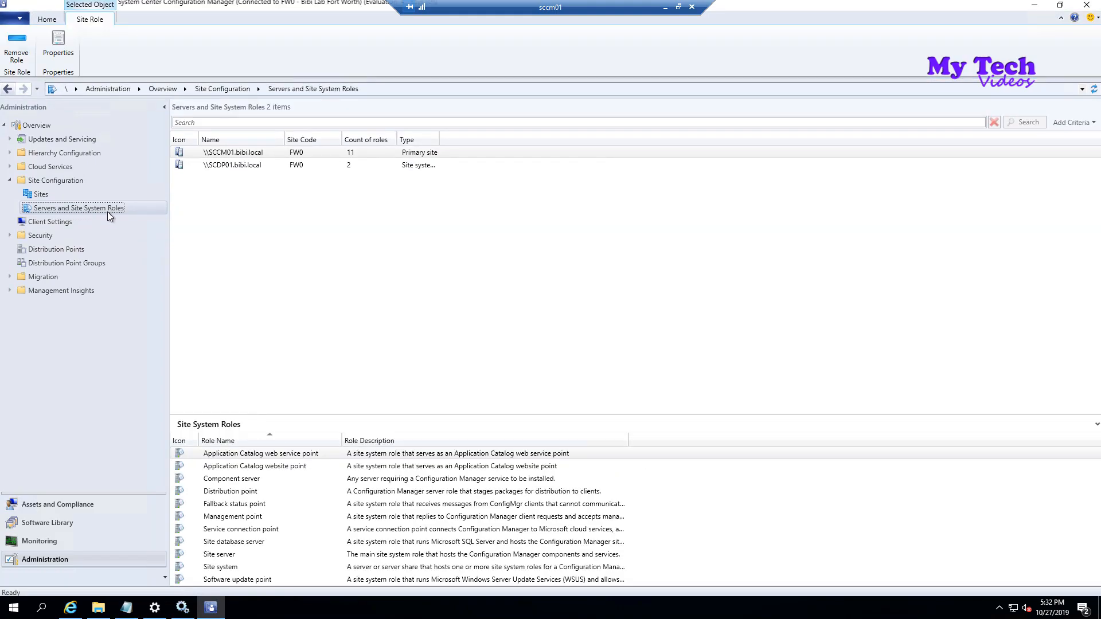
- Widen the Type column and compare the site system roles installed on SCDP01 and SCCM01
{"action": "left_click", "coordinate": [263, 153]}
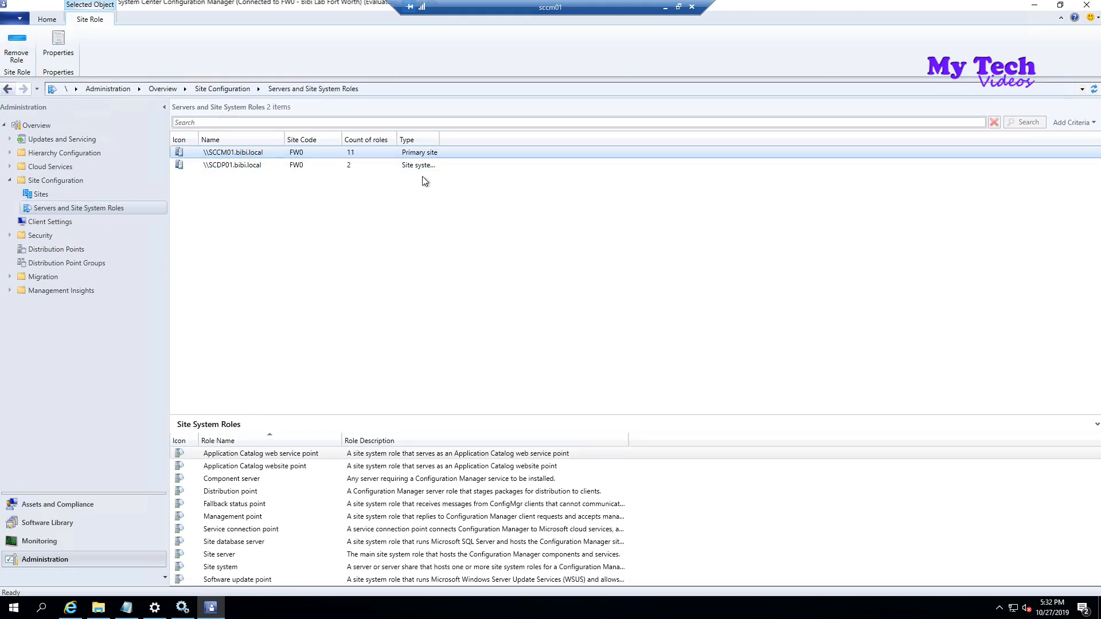
{"action": "left_click_drag", "start_coordinate": [439, 139], "coordinate": [505, 139]}
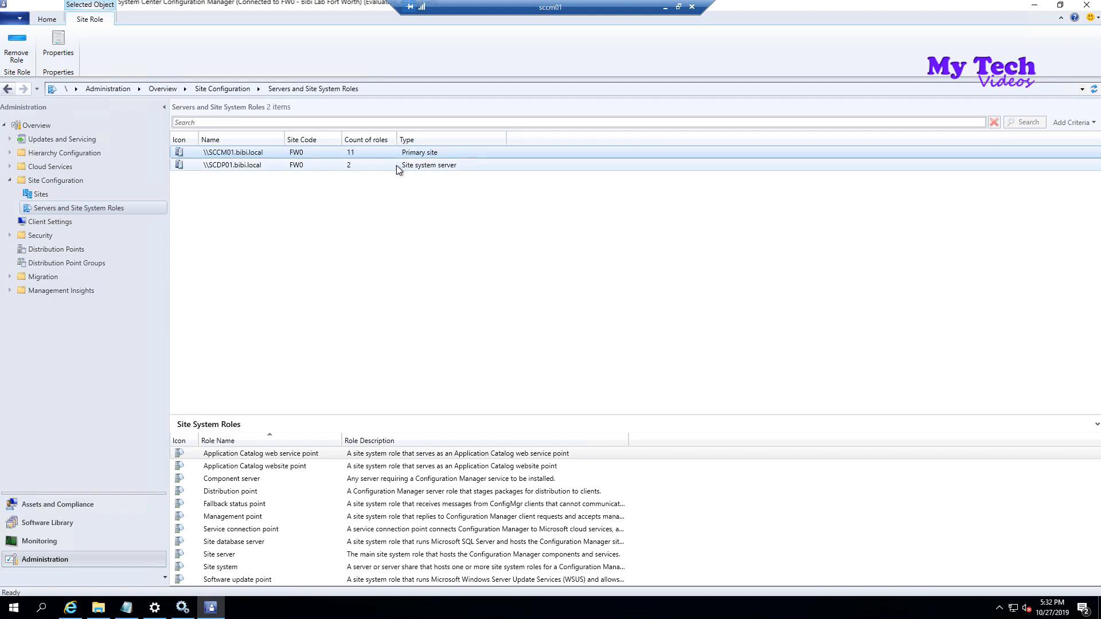
{"action": "left_click", "coordinate": [230, 167]}
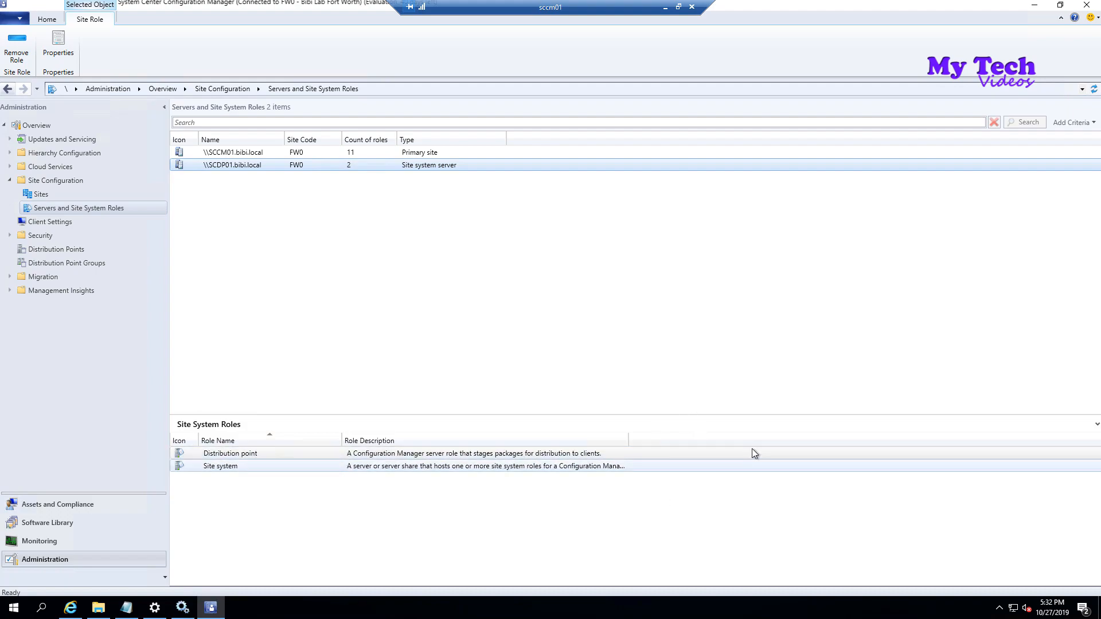
{"action": "left_click", "coordinate": [253, 456]}
{"action": "left_click", "coordinate": [237, 152]}
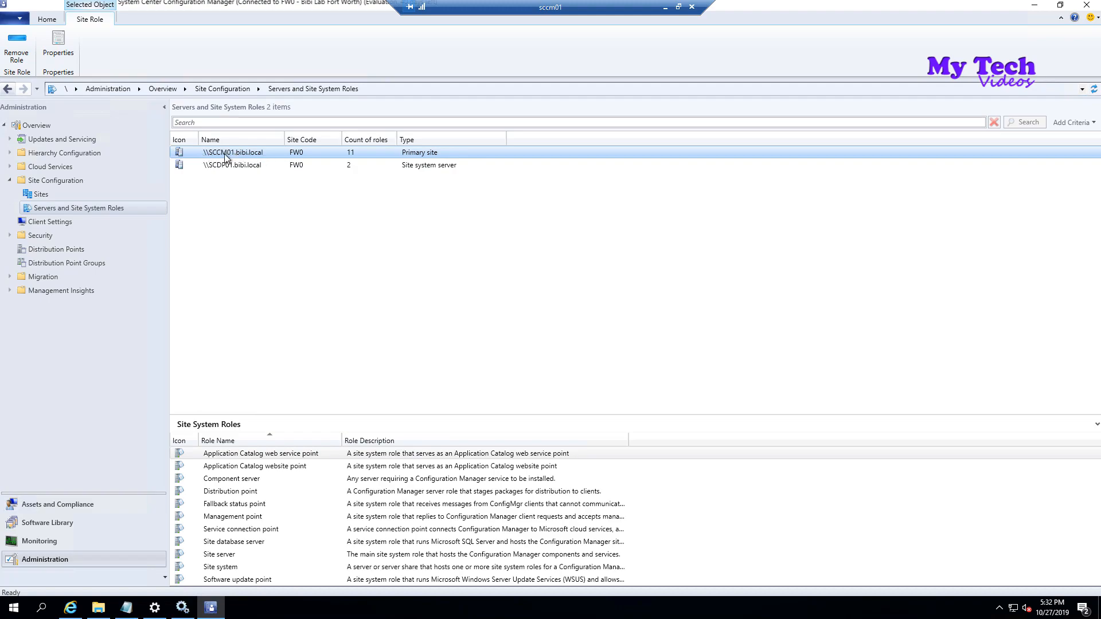
- Start adding site system roles to SCCM01, keep the General and Proxy defaults, and choose the Reporting services point role
{"action": "right_click", "coordinate": [263, 152]}
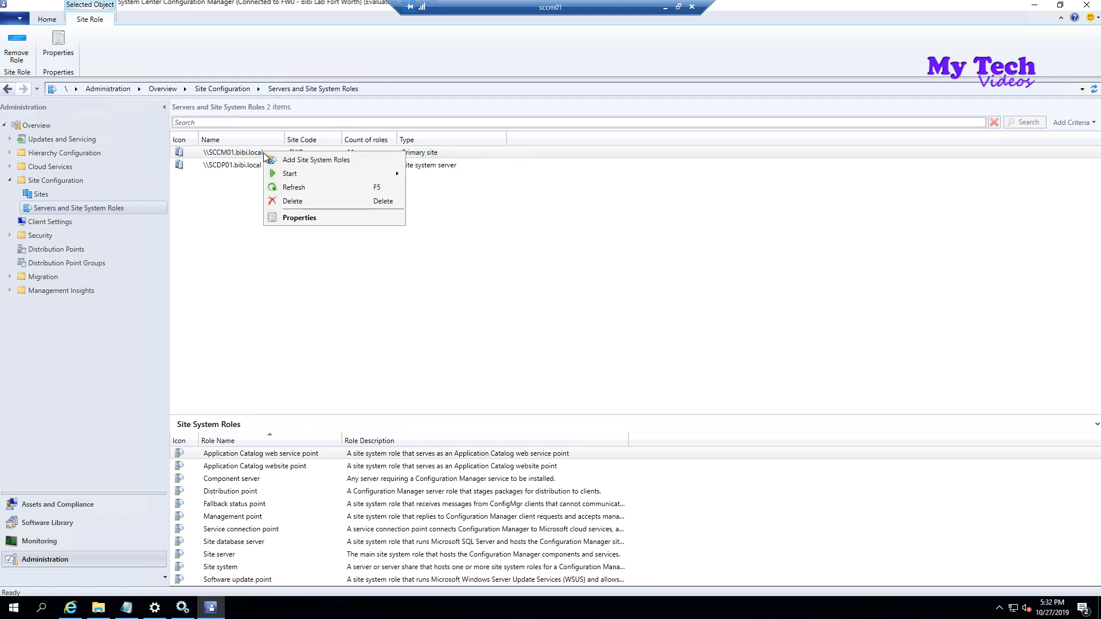
{"action": "left_click", "coordinate": [351, 159]}
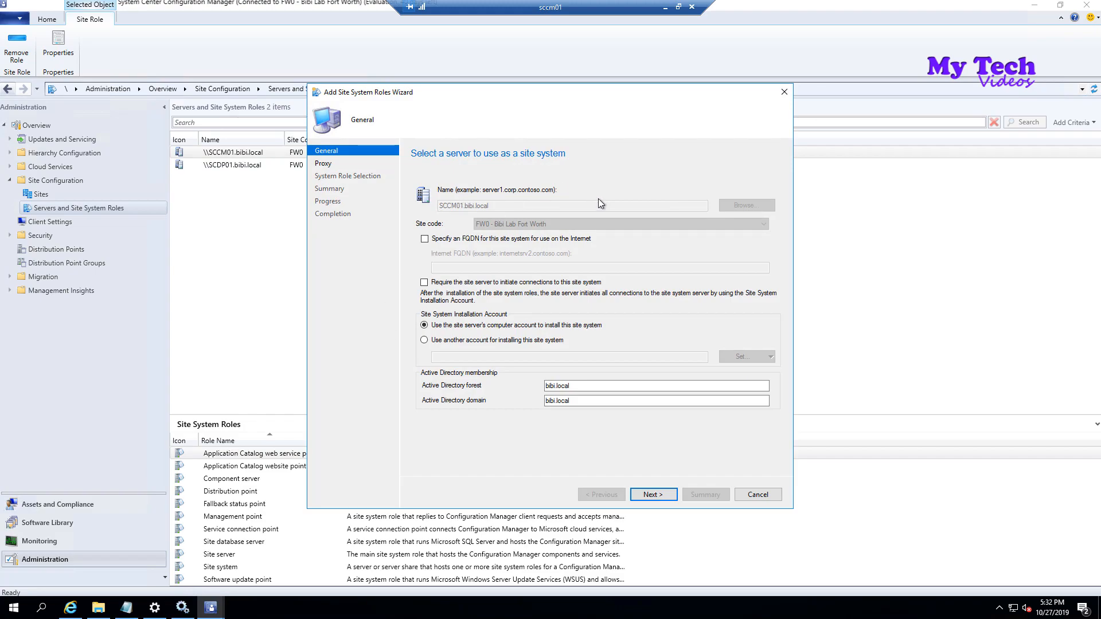
{"action": "left_click", "coordinate": [659, 494]}
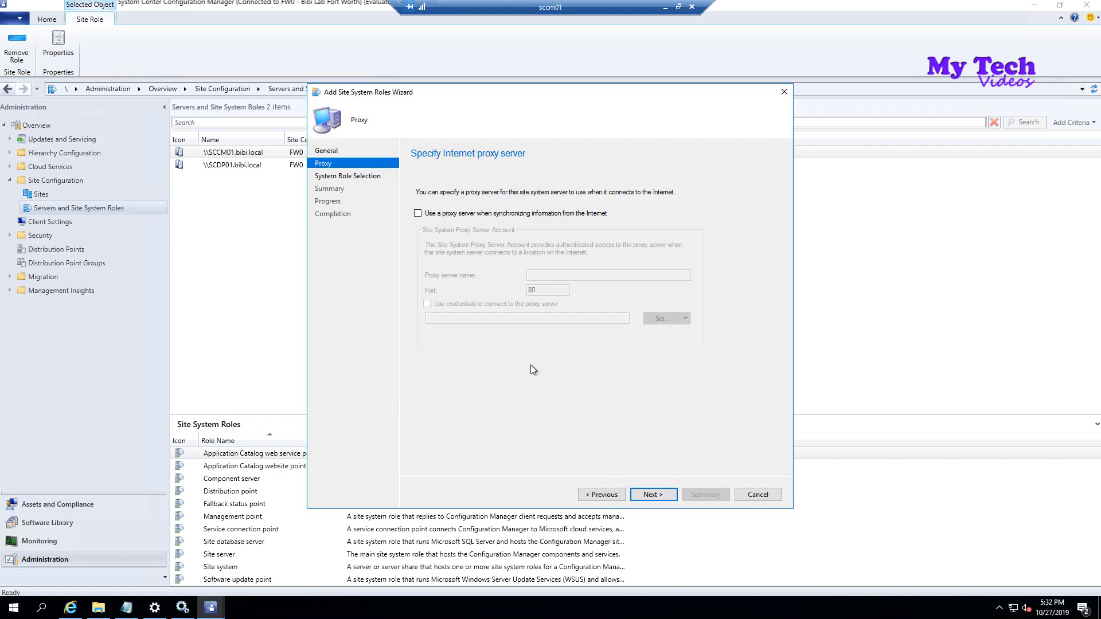
{"action": "left_click", "coordinate": [654, 495]}
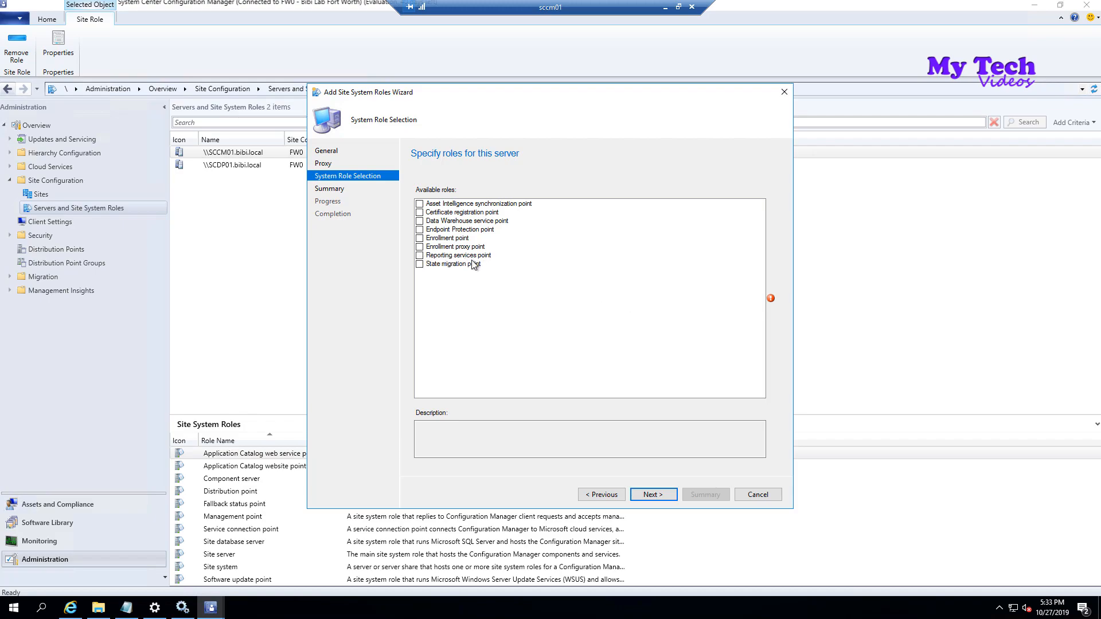
{"action": "left_click", "coordinate": [420, 256]}
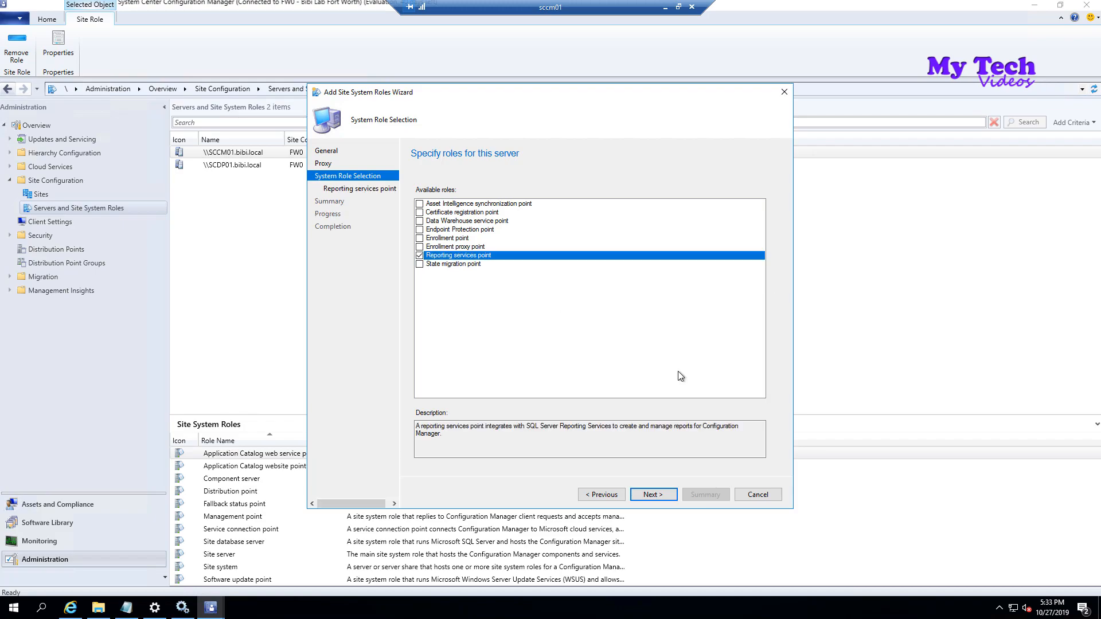
{"action": "left_click", "coordinate": [660, 495]}
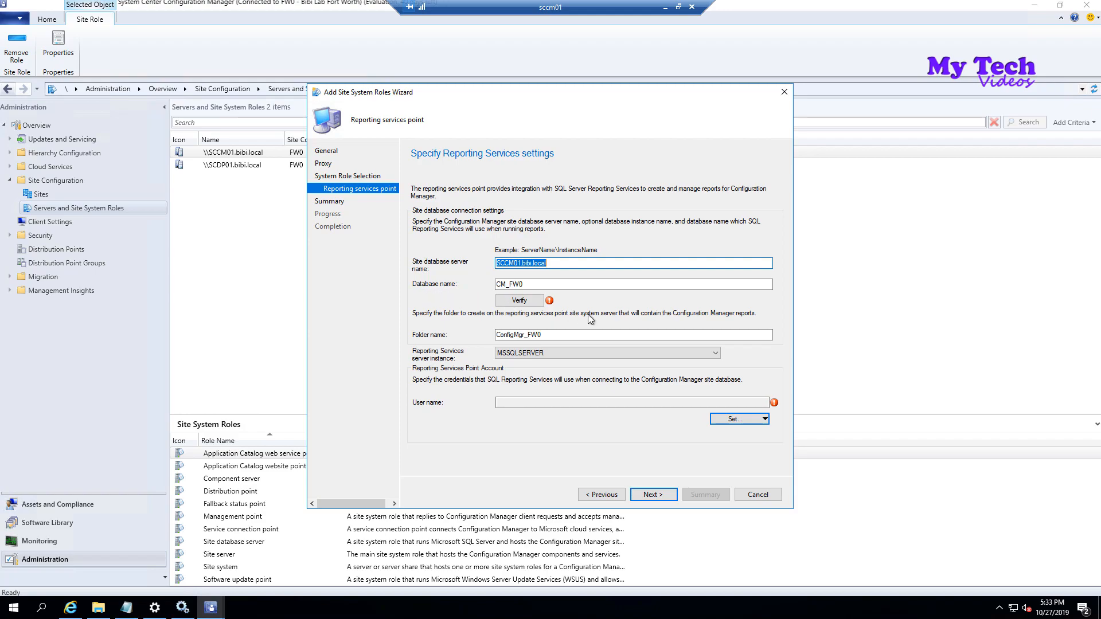
- Verify the site database connection and set the existing account BIBI\SC_Admin as the Reporting Services Point Account
{"action": "left_click", "coordinate": [521, 302]}
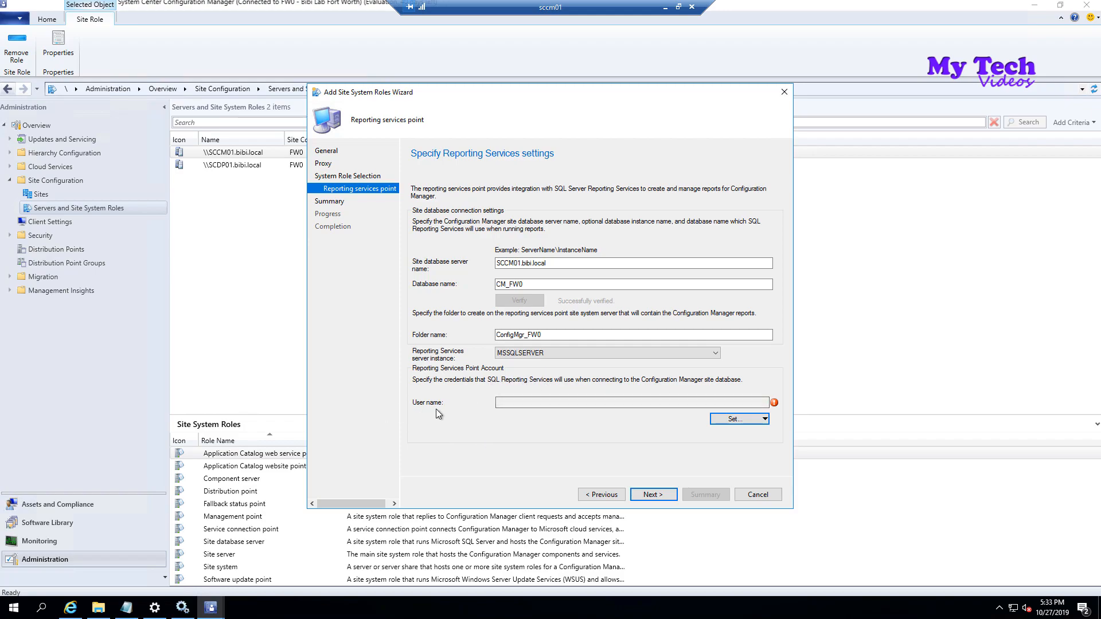
{"action": "left_click", "coordinate": [750, 421]}
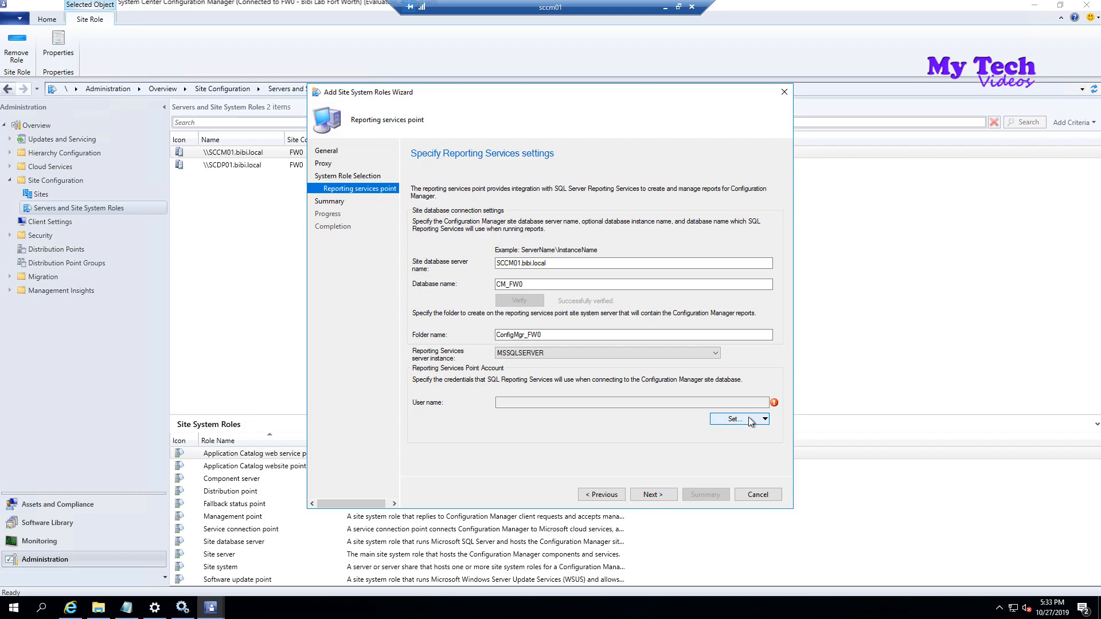
{"action": "left_click", "coordinate": [533, 426]}
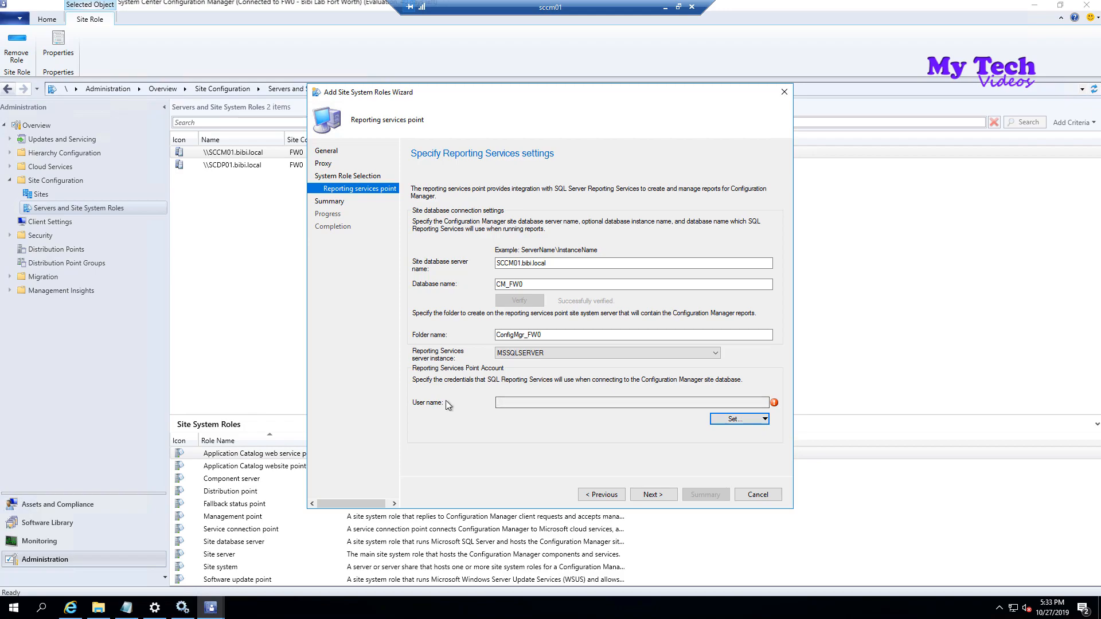
{"action": "left_click", "coordinate": [765, 418]}
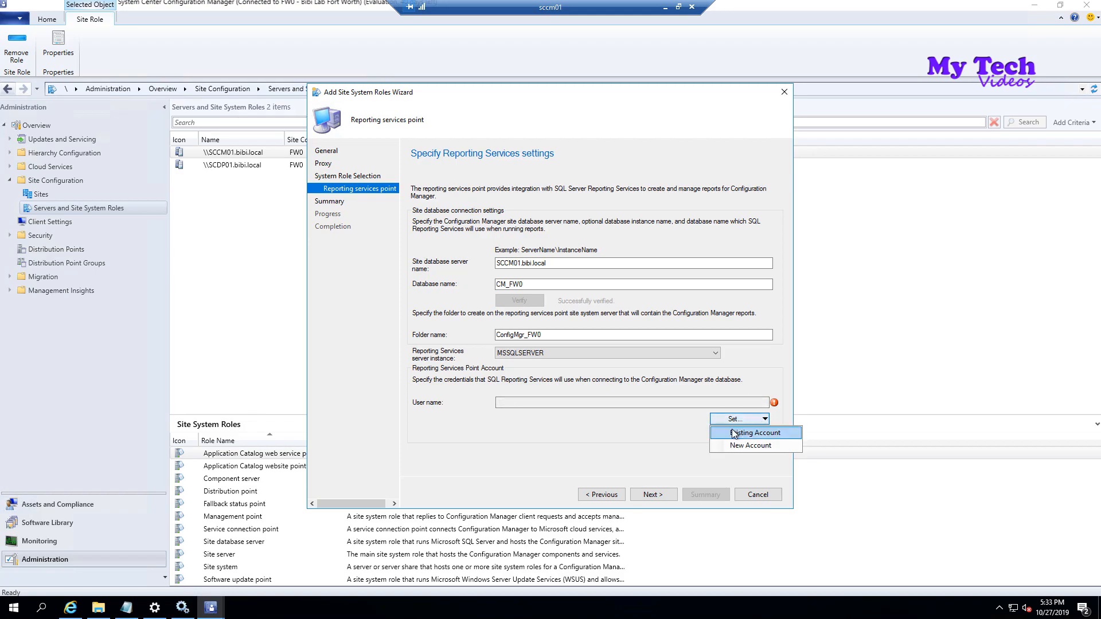
{"action": "left_click", "coordinate": [767, 434]}
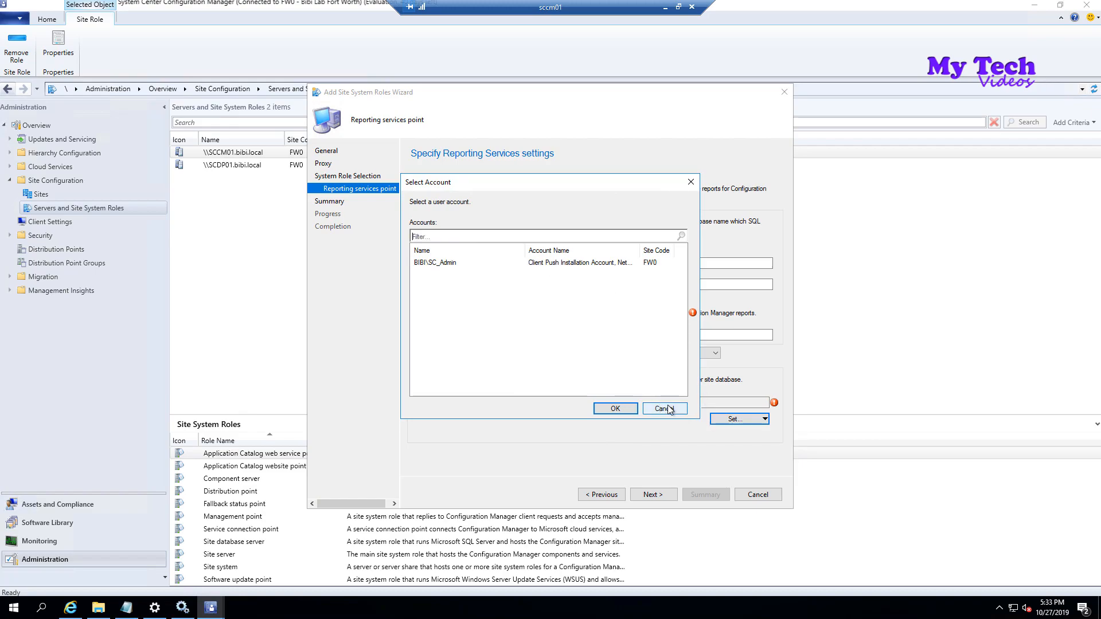
{"action": "left_click", "coordinate": [440, 265]}
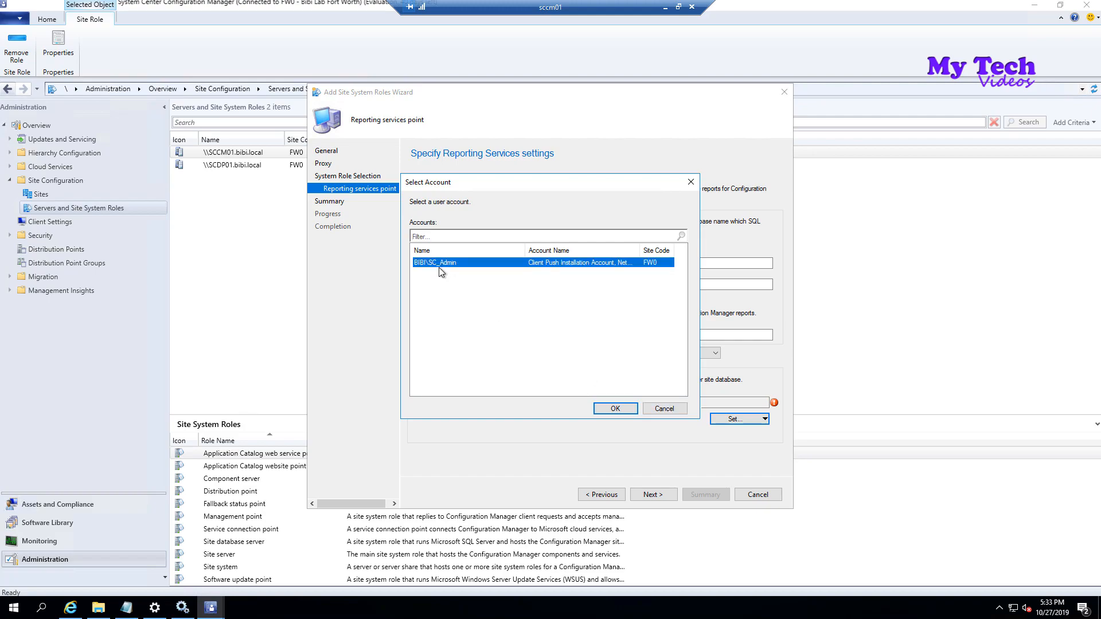
{"action": "left_click", "coordinate": [627, 409]}
- Accept the summarized settings to install the reporting services point, close the wizard, and reselect SCCM01 in the server list
{"action": "left_click", "coordinate": [663, 495]}
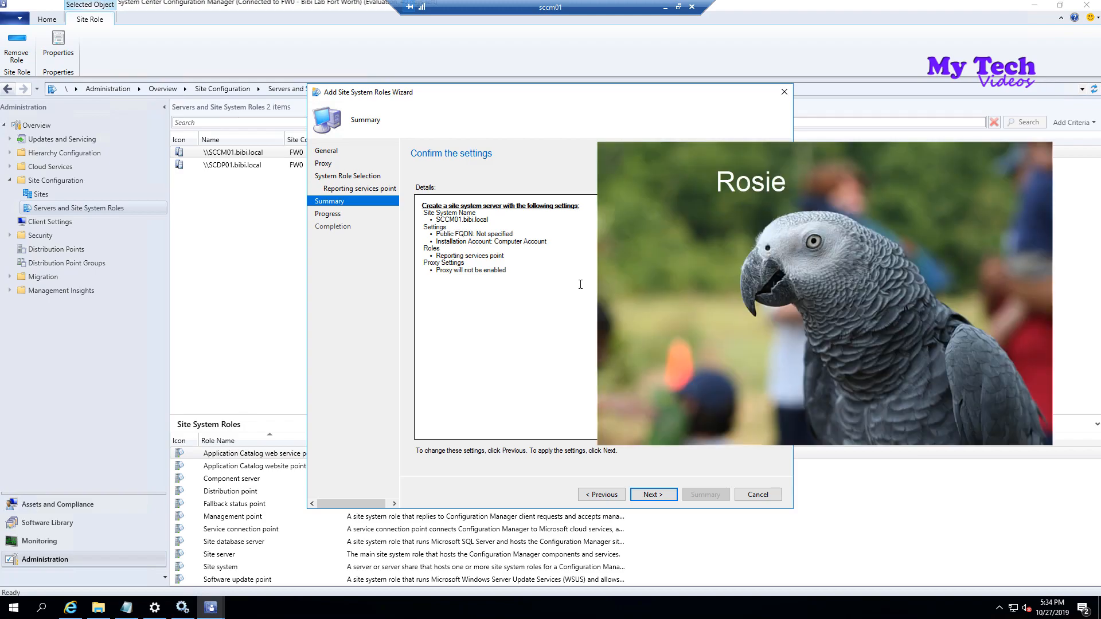
{"action": "left_click", "coordinate": [653, 494]}
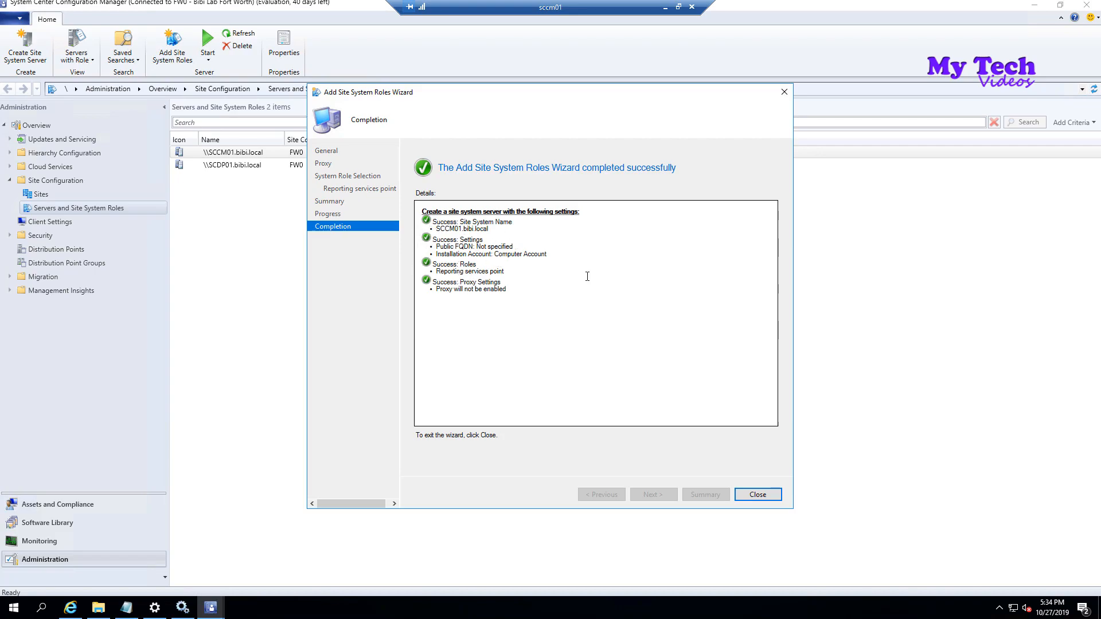
{"action": "left_click", "coordinate": [771, 494]}
{"action": "left_click", "coordinate": [218, 157]}
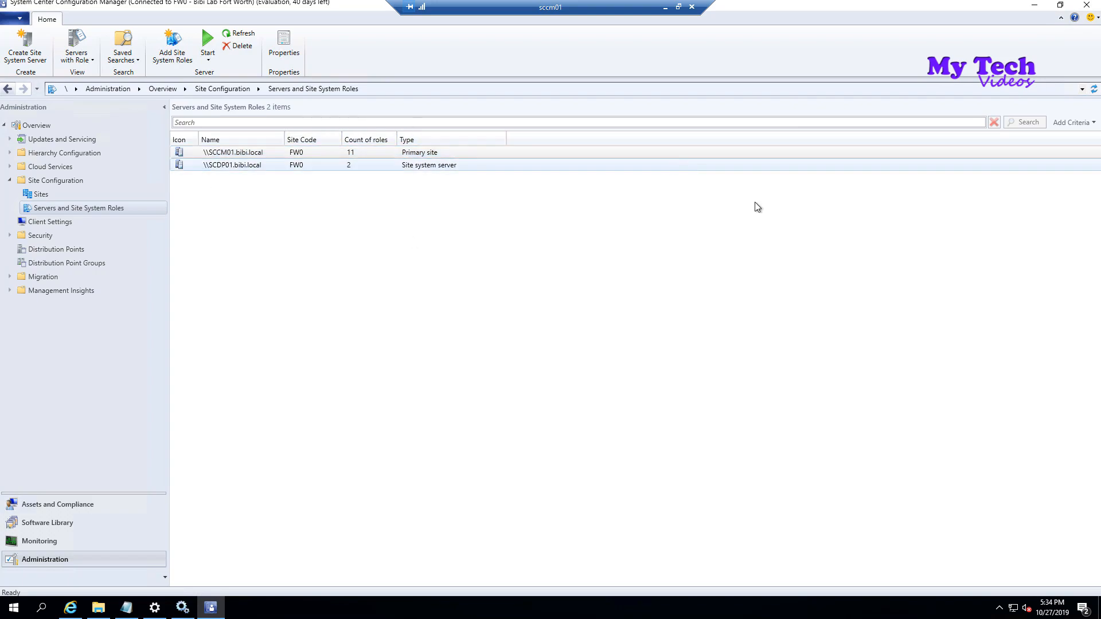
- Switch to File Explorer and open the folder C:\Program Files\Microsoft Configuration Manager\Logs
{"action": "left_click", "coordinate": [99, 607]}
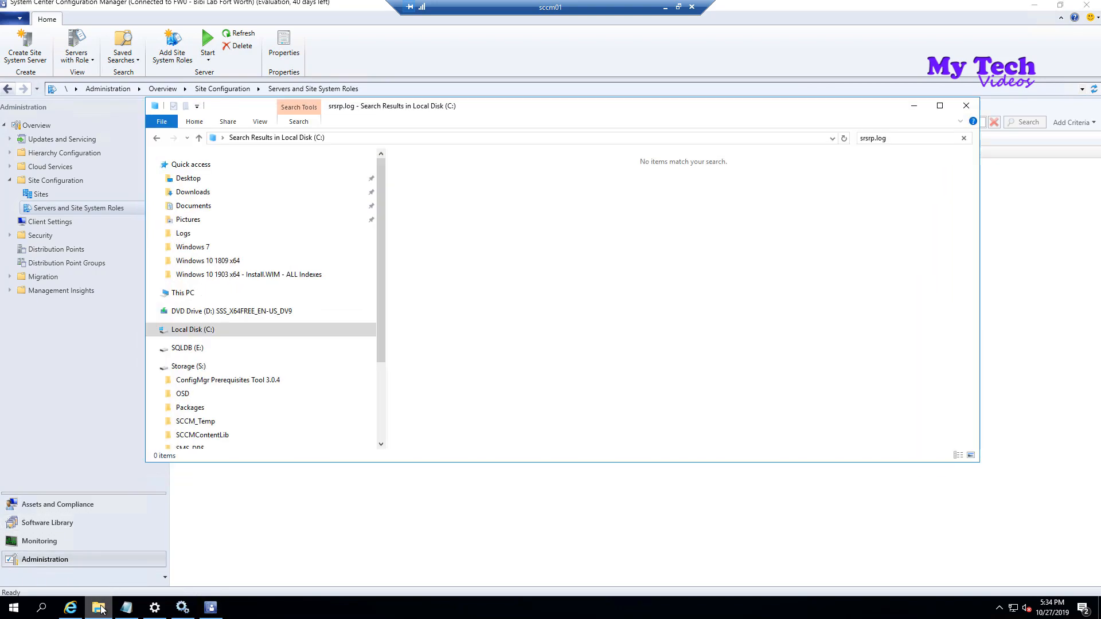
{"action": "left_click", "coordinate": [210, 335]}
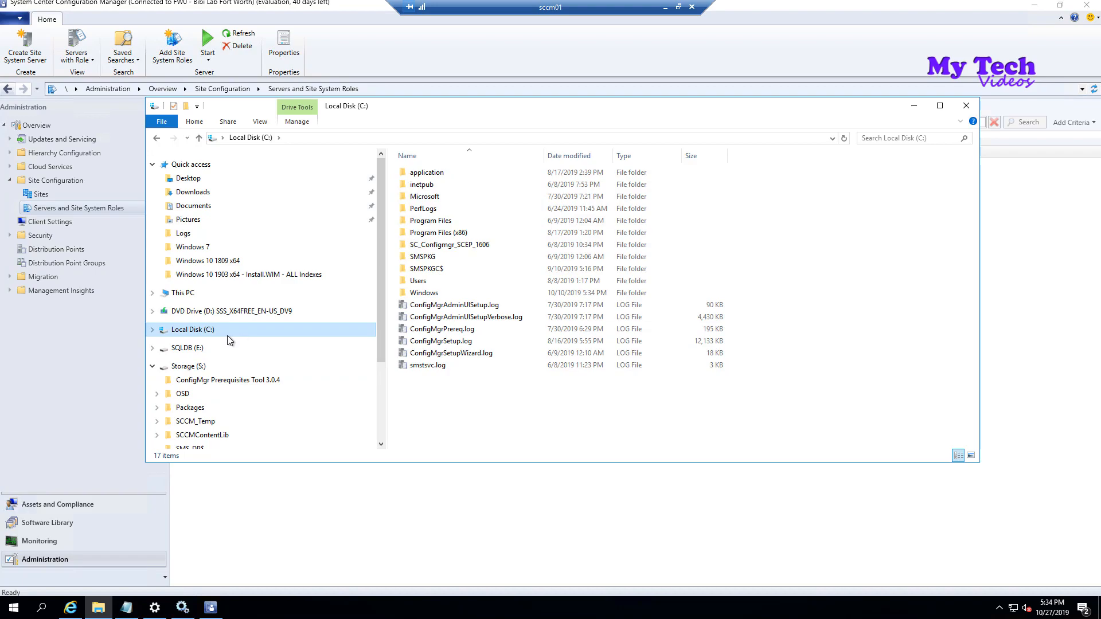
{"action": "double_click", "coordinate": [445, 221]}
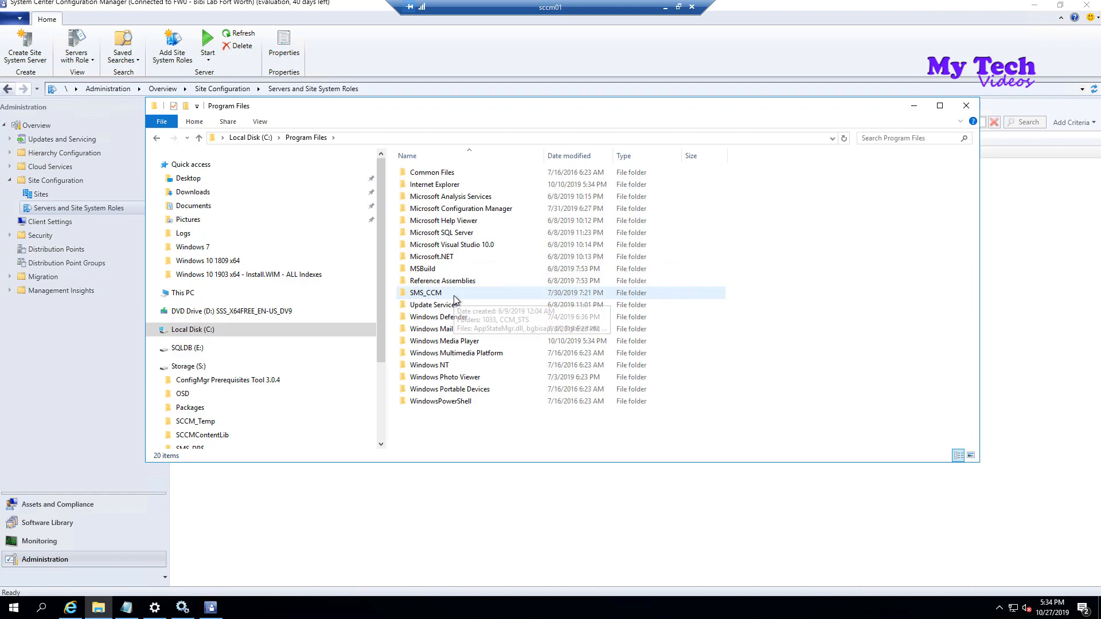
{"action": "double_click", "coordinate": [480, 212]}
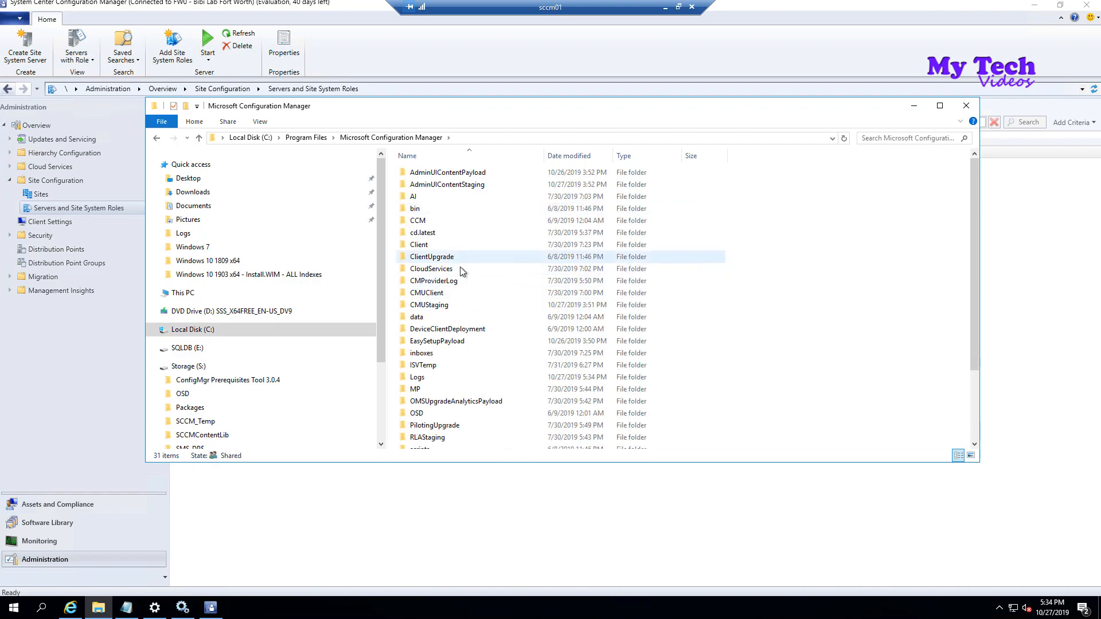
{"action": "double_click", "coordinate": [422, 377]}
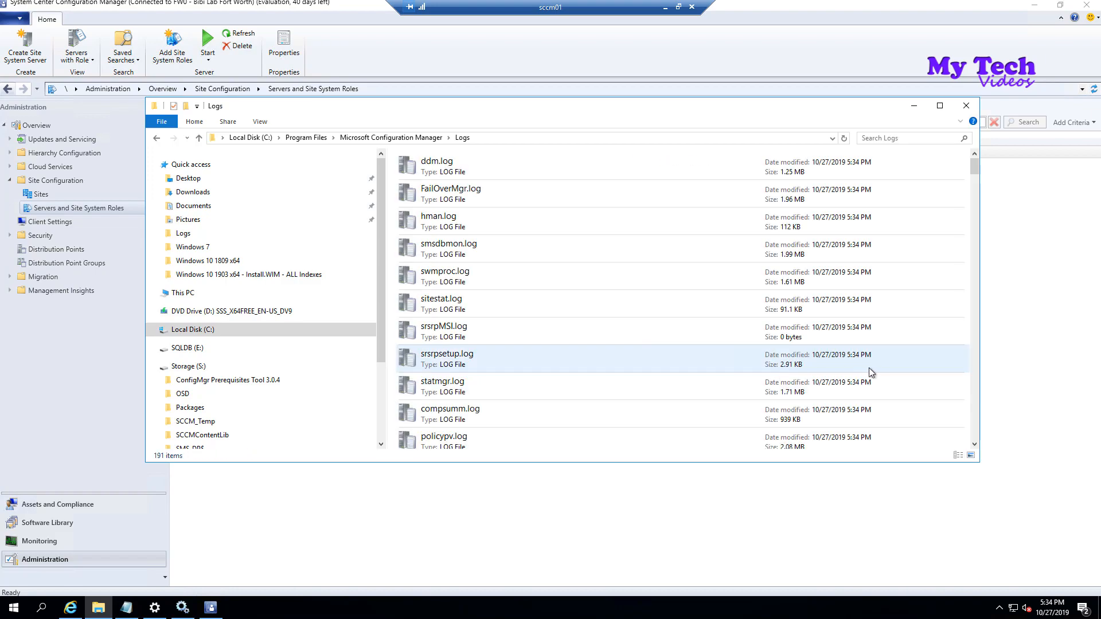
- Show the log files in Details view with the most recently modified first, and open srsrp.log
{"action": "left_click", "coordinate": [260, 125]}
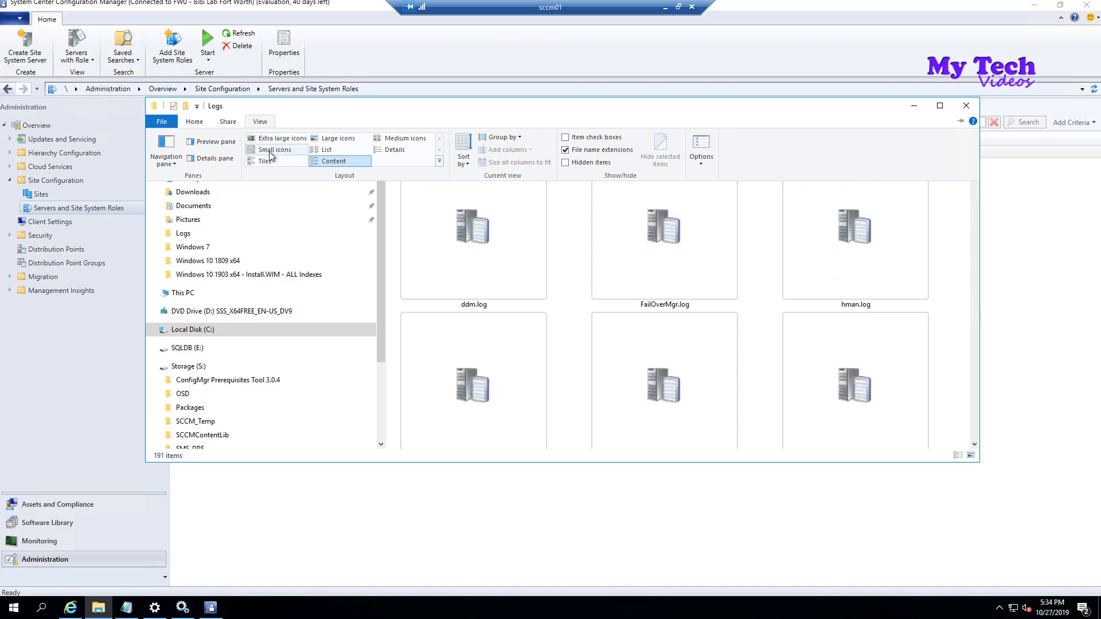
{"action": "left_click", "coordinate": [388, 153]}
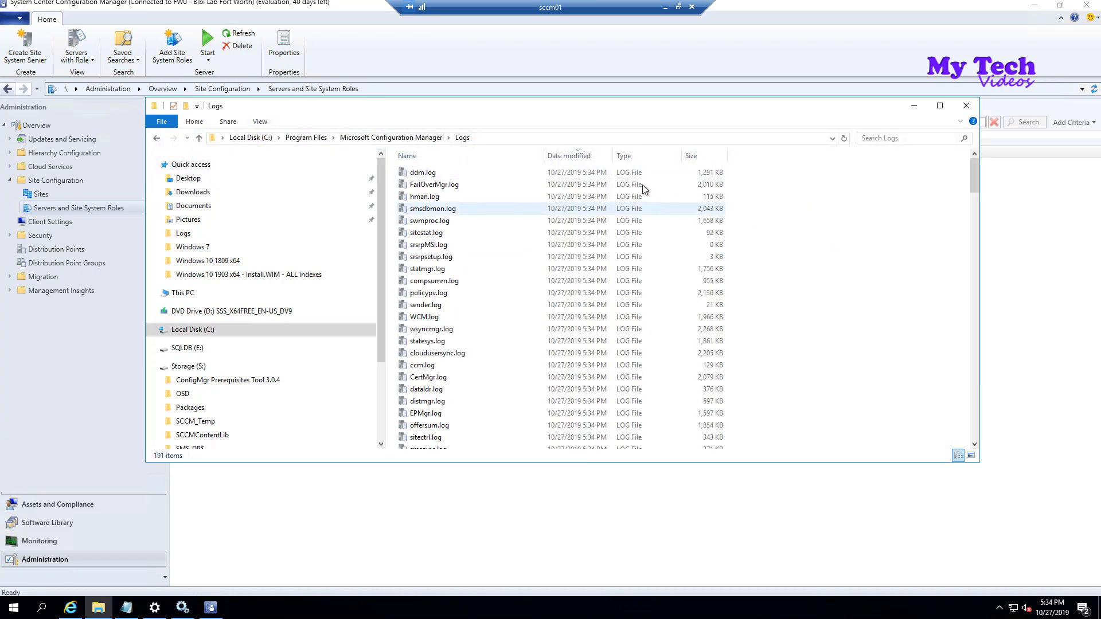
{"action": "left_click", "coordinate": [582, 160]}
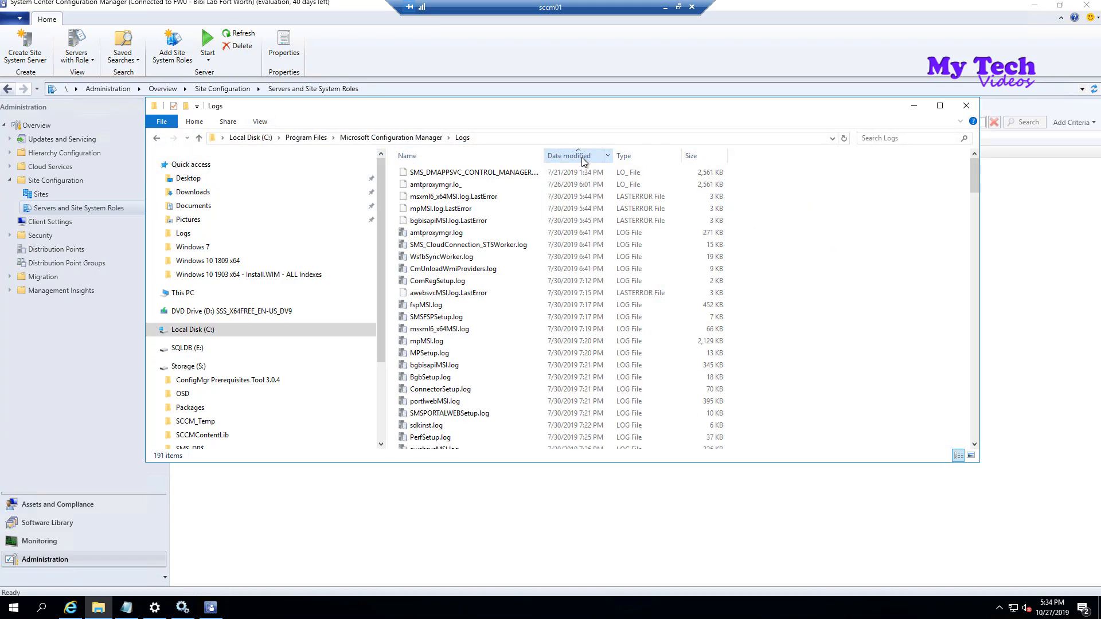
{"action": "left_click", "coordinate": [582, 159]}
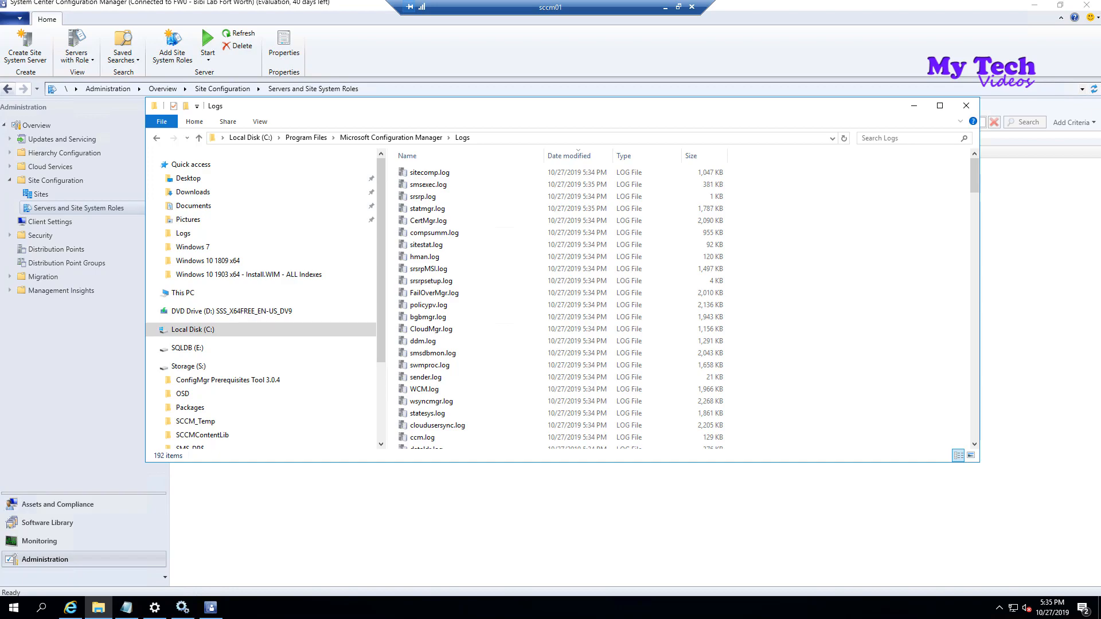
{"action": "left_click", "coordinate": [419, 199]}
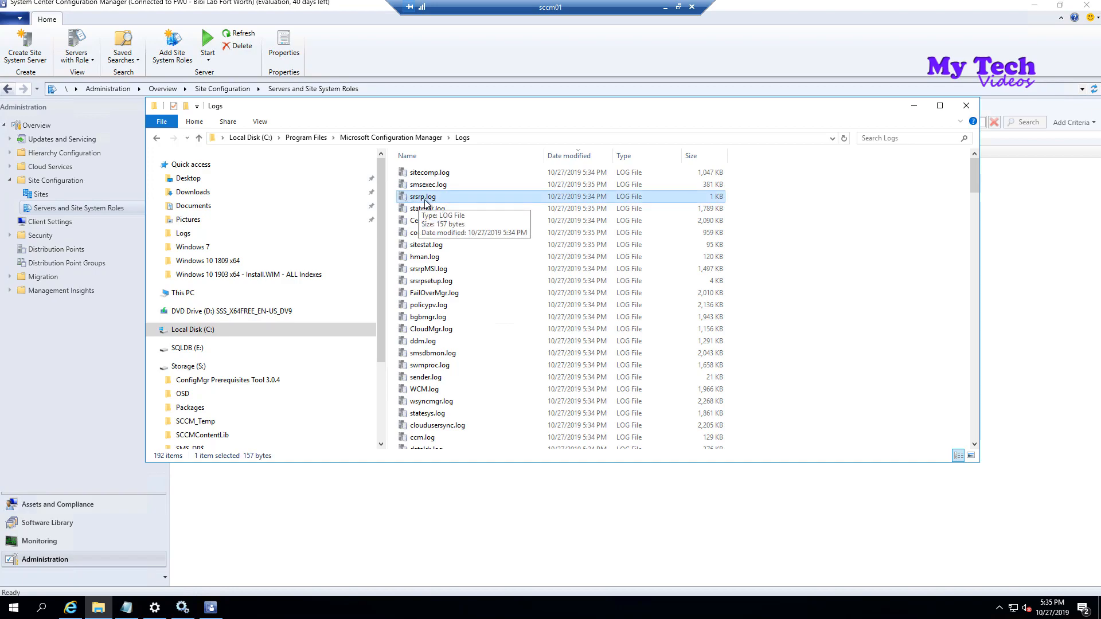
{"action": "double_click", "coordinate": [465, 198]}
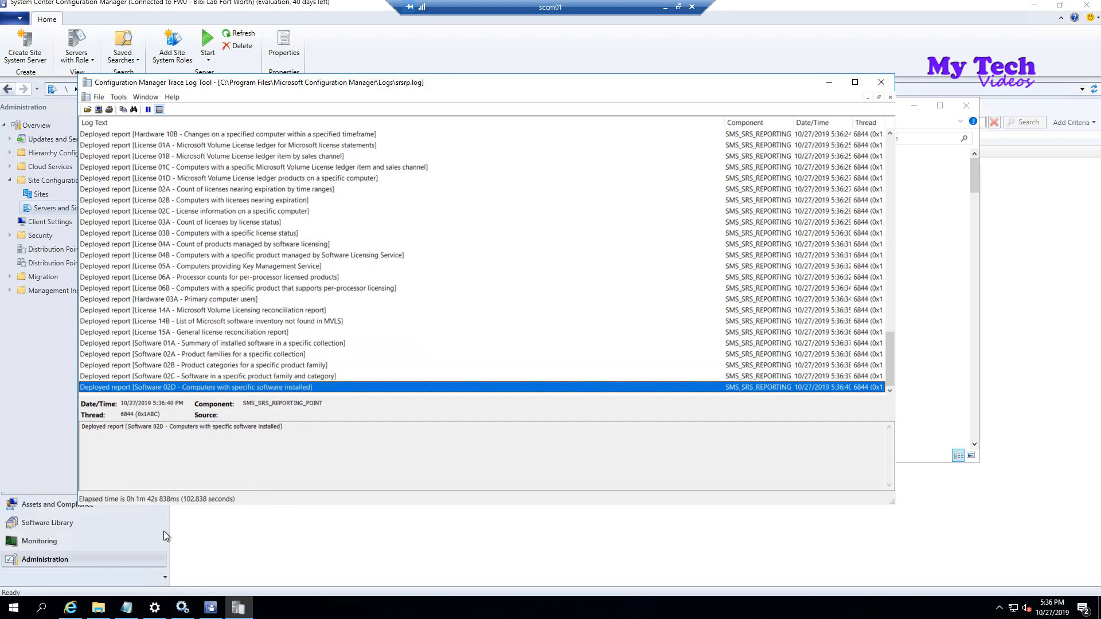
- Return to the Configuration Manager console and display the Reporting overview in the Monitoring workspace
{"action": "left_click", "coordinate": [46, 541]}
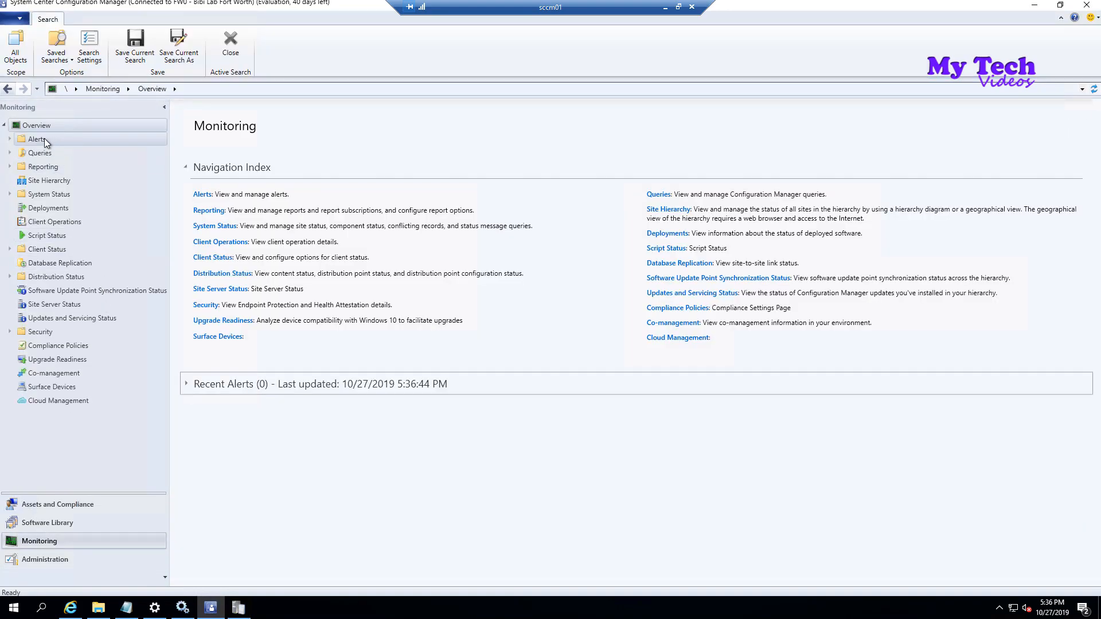
{"action": "left_click", "coordinate": [43, 139]}
{"action": "left_click", "coordinate": [50, 166]}
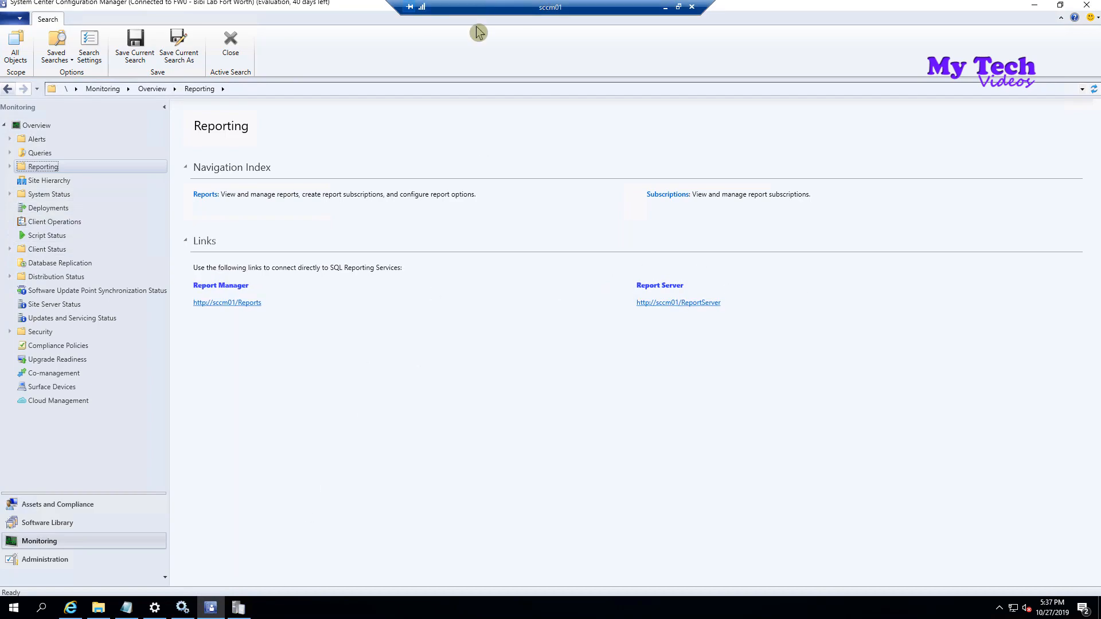
- Recheck report deployment progress in srsrp.log, and display the Reports list under Reporting in the console
{"action": "left_click", "coordinate": [243, 609]}
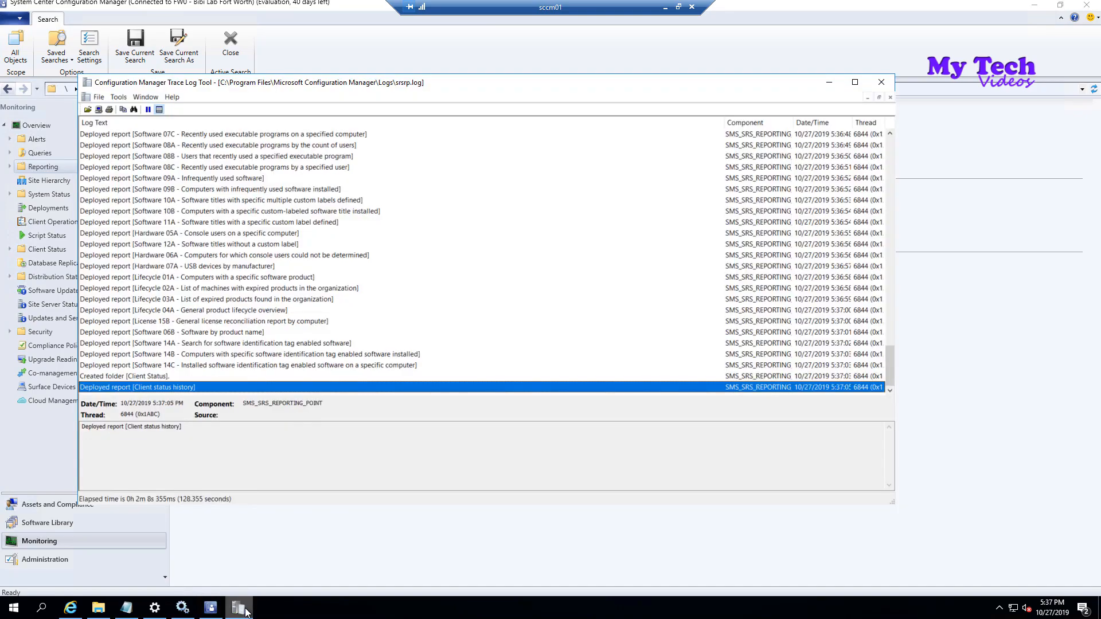
{"action": "left_click", "coordinate": [245, 611]}
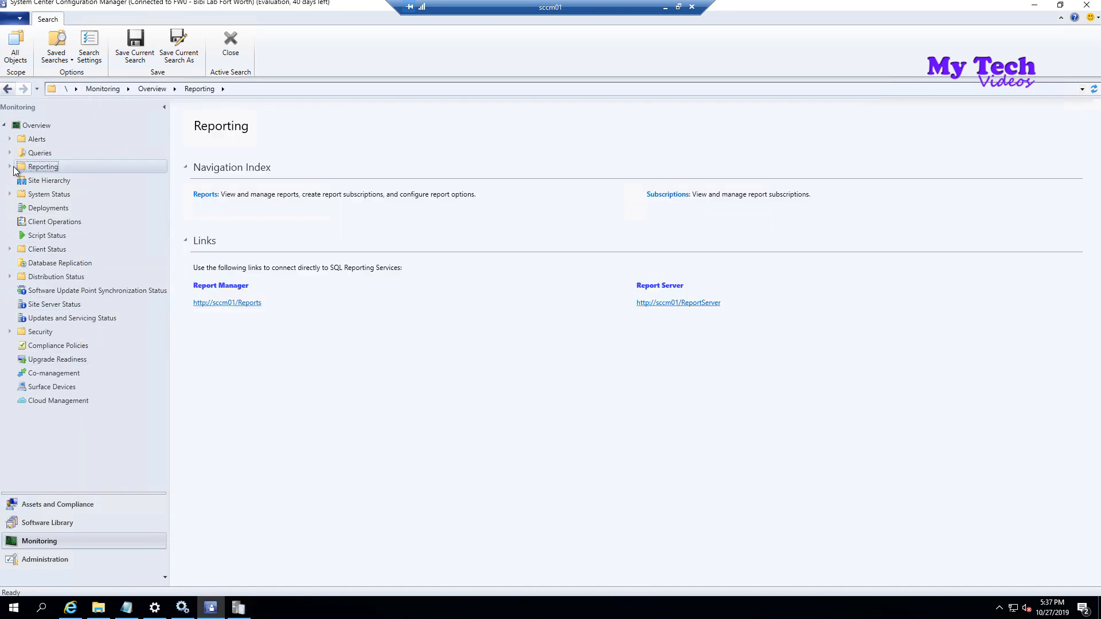
{"action": "double_click", "coordinate": [94, 168]}
{"action": "left_click", "coordinate": [56, 183]}
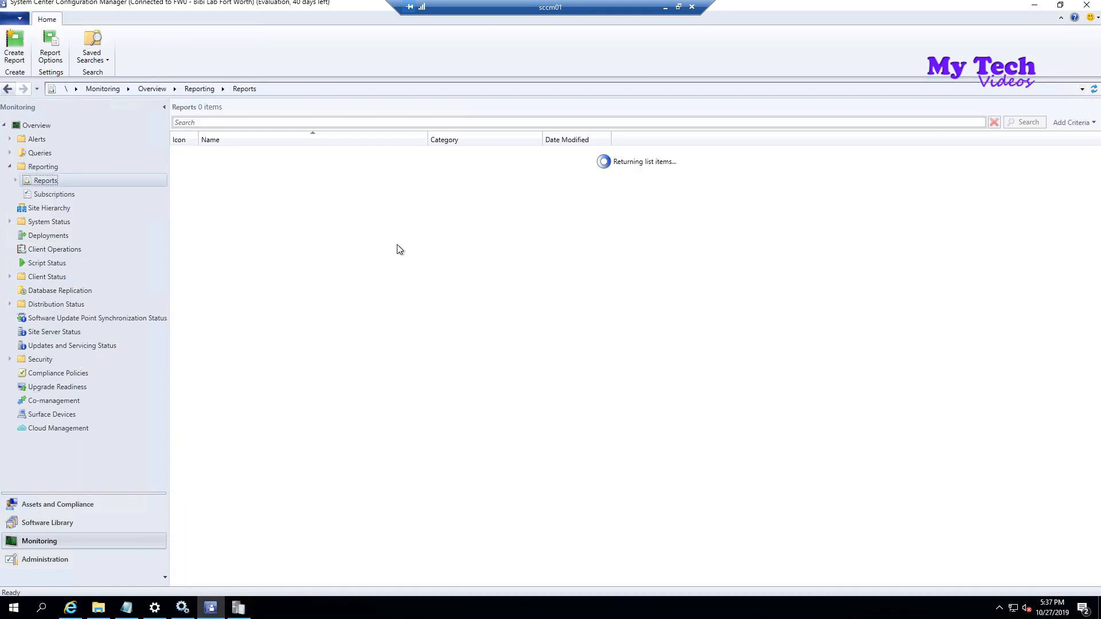
- Expand the Reports node, look through the full list of deployed reports, and display the Reporting overview
{"action": "left_click", "coordinate": [15, 180]}
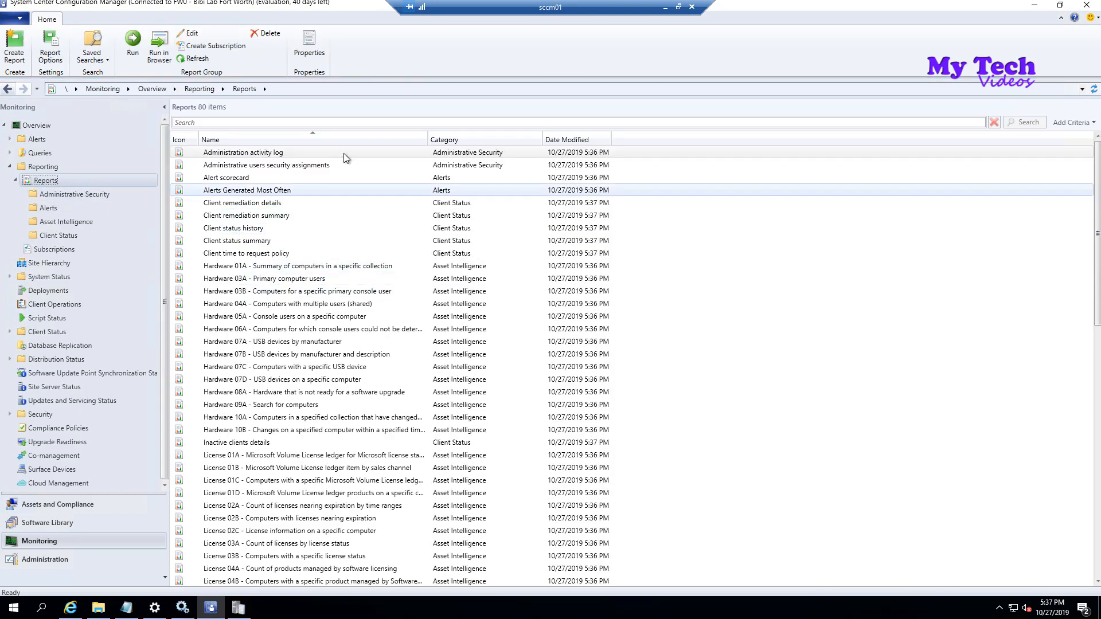
{"action": "scroll", "coordinate": [321, 499], "scroll_direction": "down", "scroll_amount": 9}
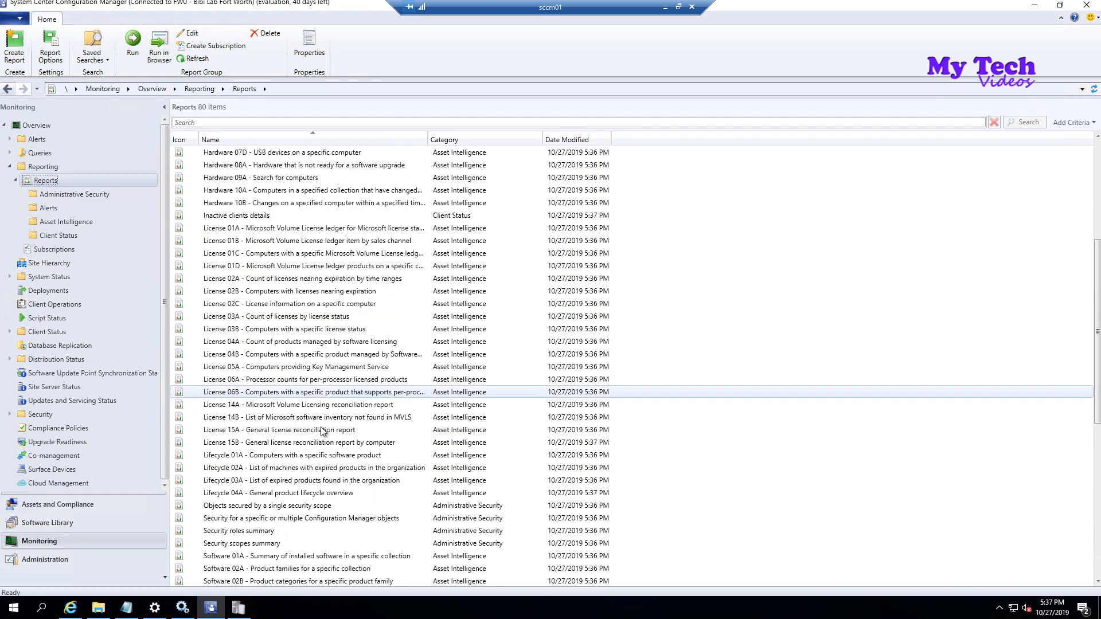
{"action": "scroll", "coordinate": [328, 284], "scroll_direction": "up", "scroll_amount": 9}
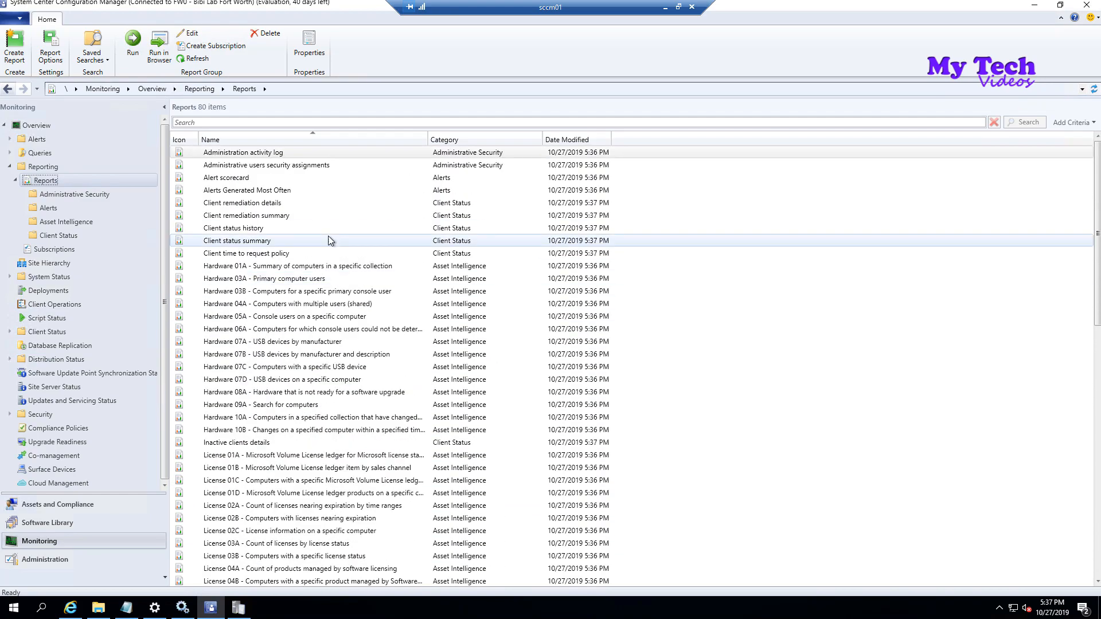
{"action": "scroll", "coordinate": [391, 403], "scroll_direction": "down", "scroll_amount": 15}
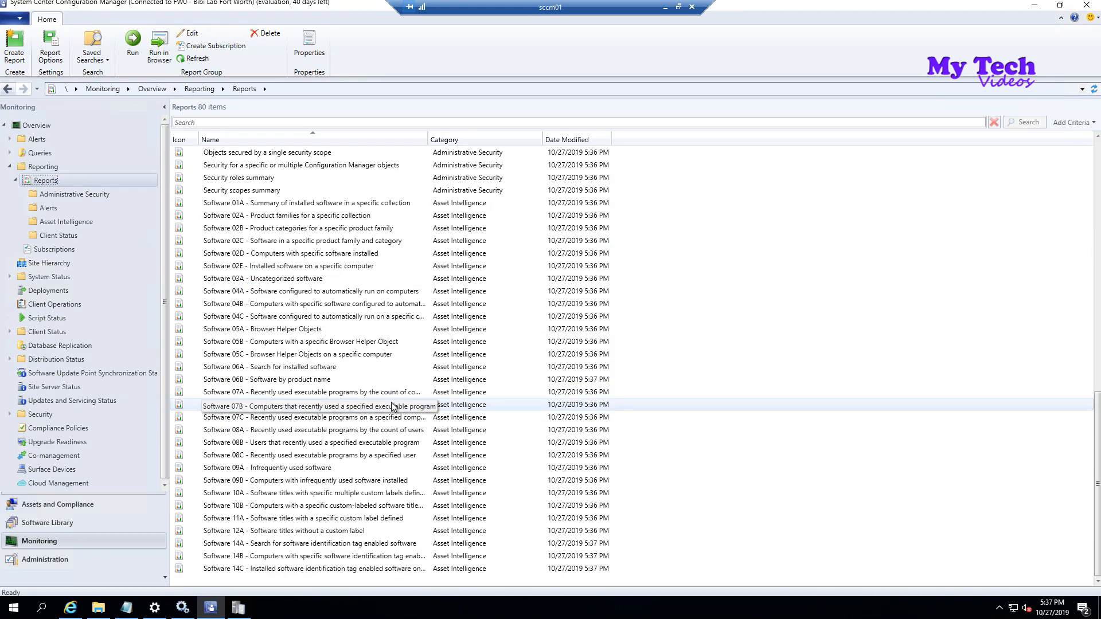
{"action": "scroll", "coordinate": [392, 404], "scroll_direction": "up", "scroll_amount": 15}
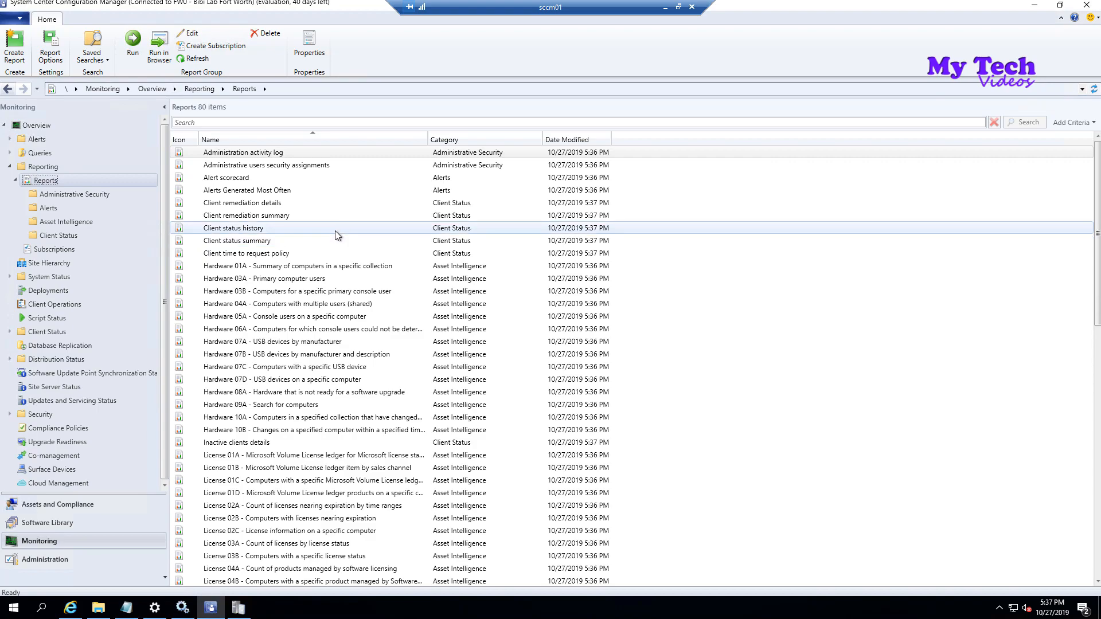
{"action": "left_click", "coordinate": [45, 167]}
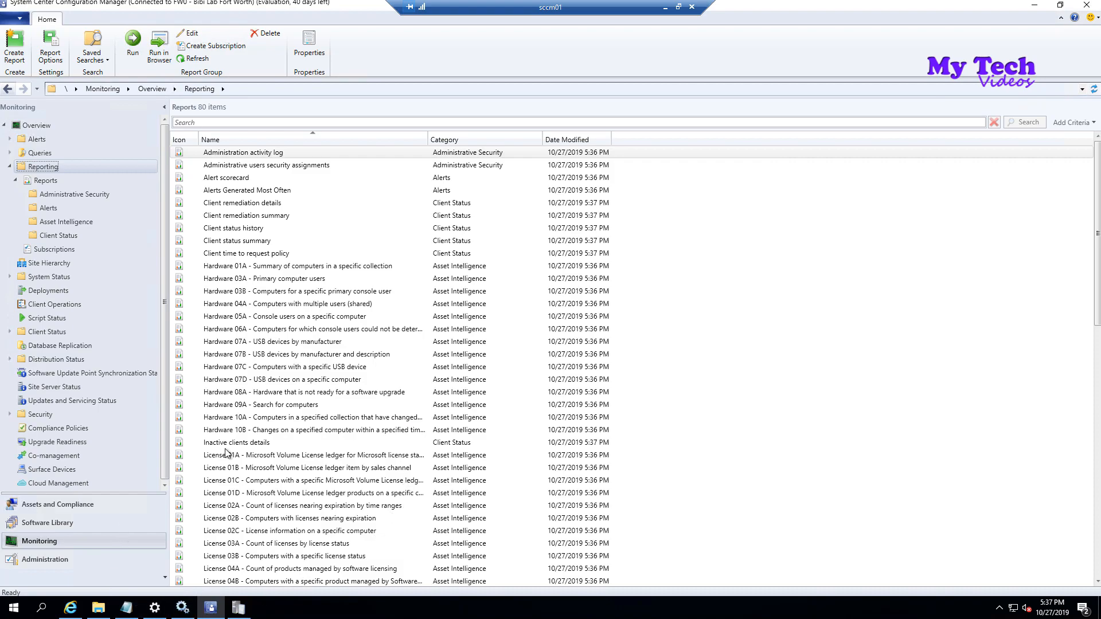
- Switch to Internet Explorer, refresh the sccm01/ReportServer page, and open the ConfigMgr_FW0 folder
{"action": "left_click", "coordinate": [70, 607]}
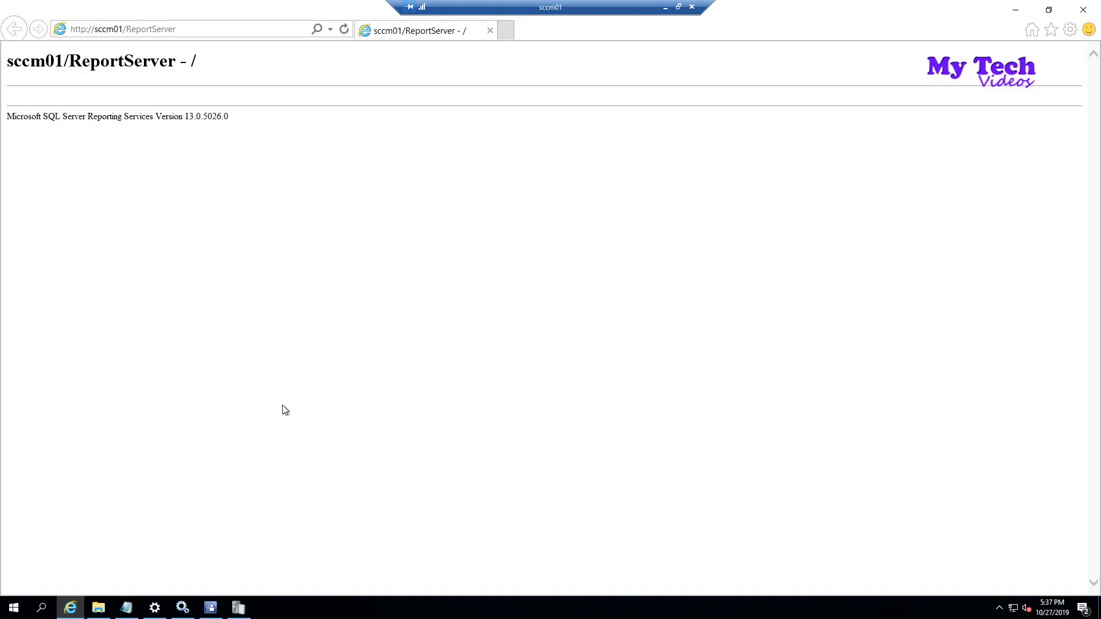
{"action": "left_click", "coordinate": [344, 28]}
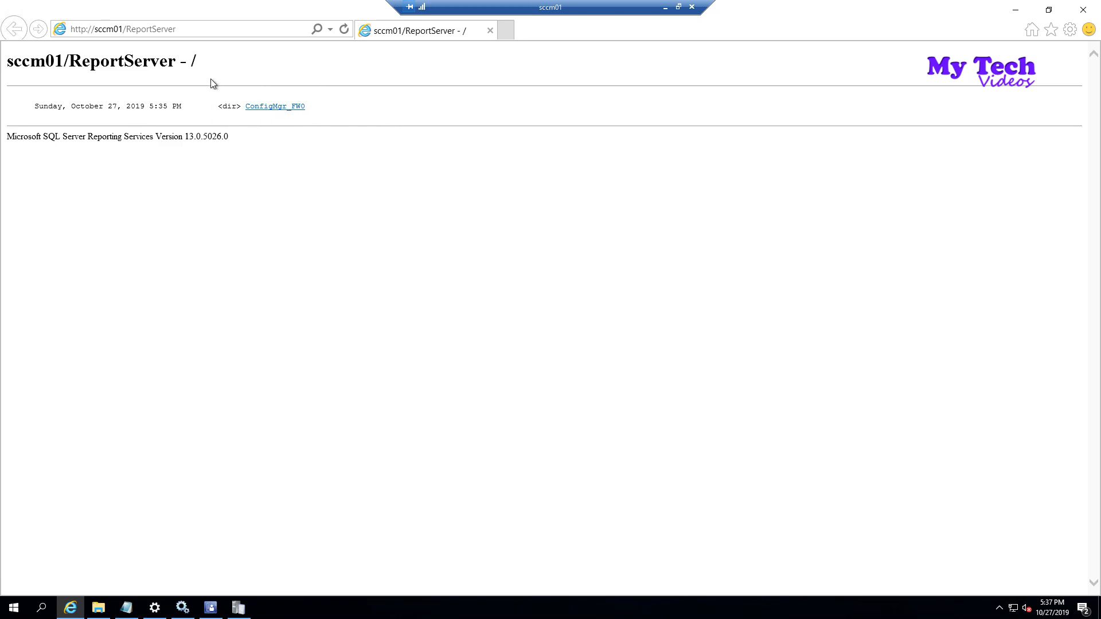
{"action": "left_click", "coordinate": [275, 110]}
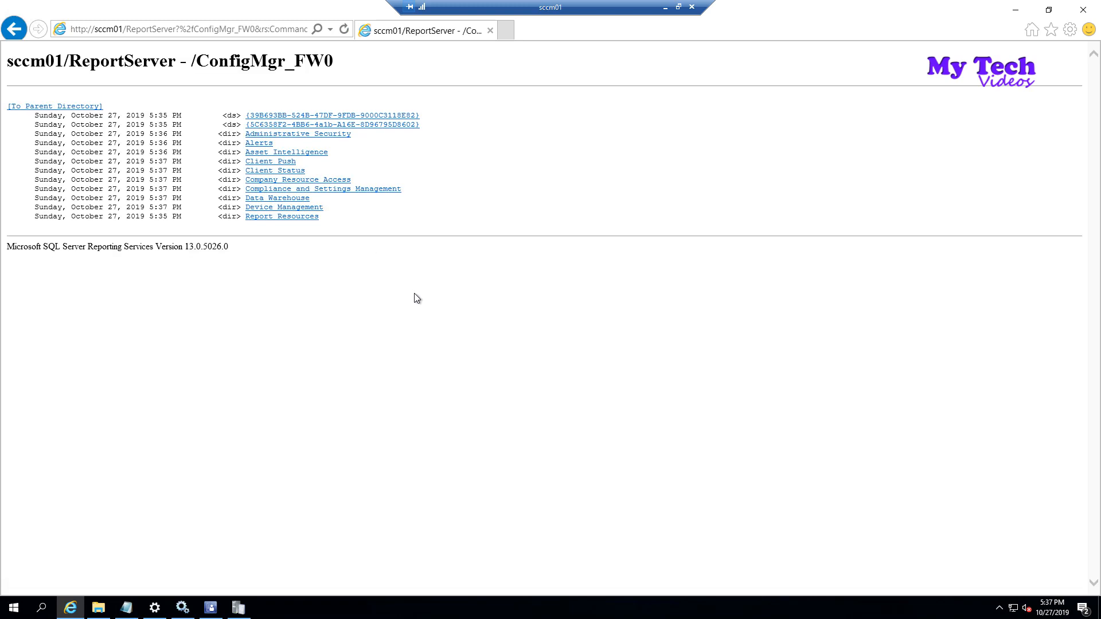
- View the Administration activity log and Objects secured by a single security scope reports in Administrative Security, and return to the Configuration Manager console
{"action": "left_click", "coordinate": [305, 135]}
{"action": "left_click", "coordinate": [301, 117]}
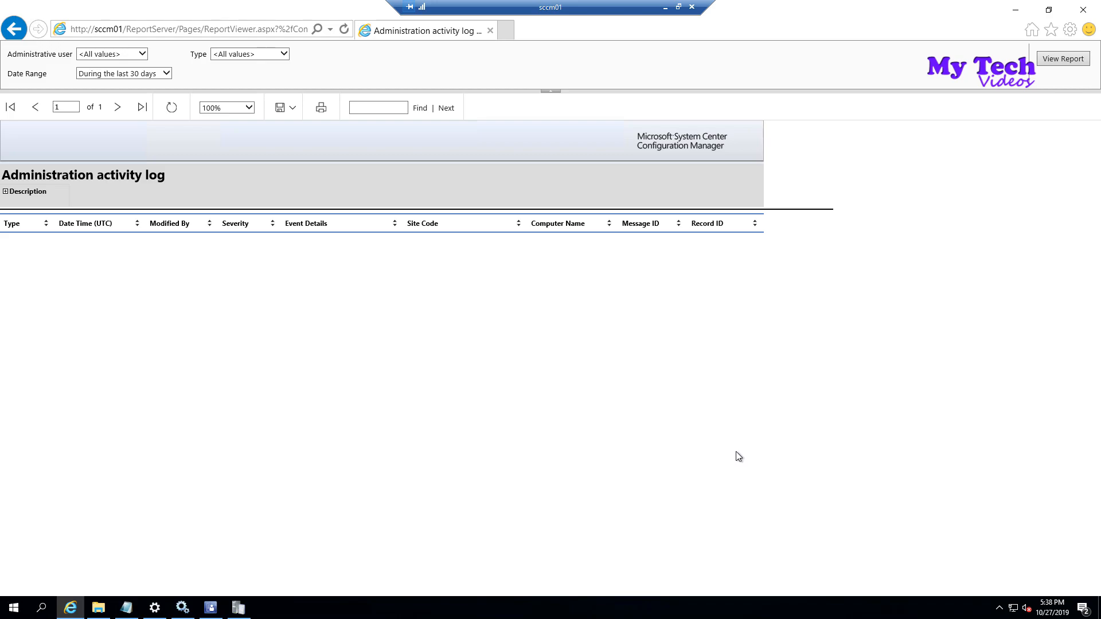
{"action": "left_click", "coordinate": [14, 28]}
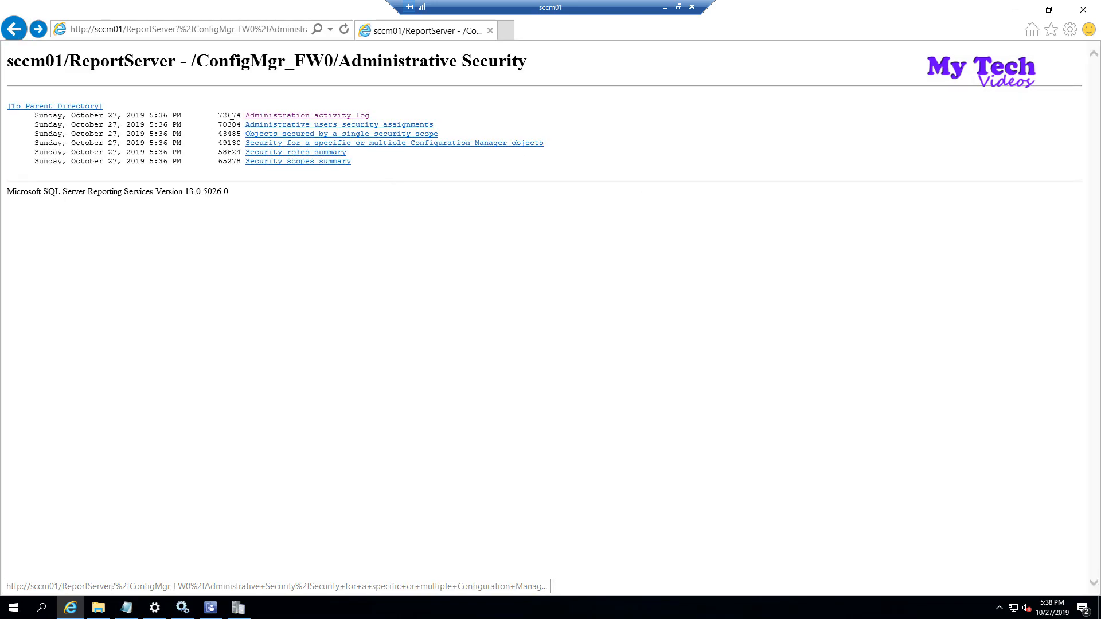
{"action": "left_click", "coordinate": [314, 133]}
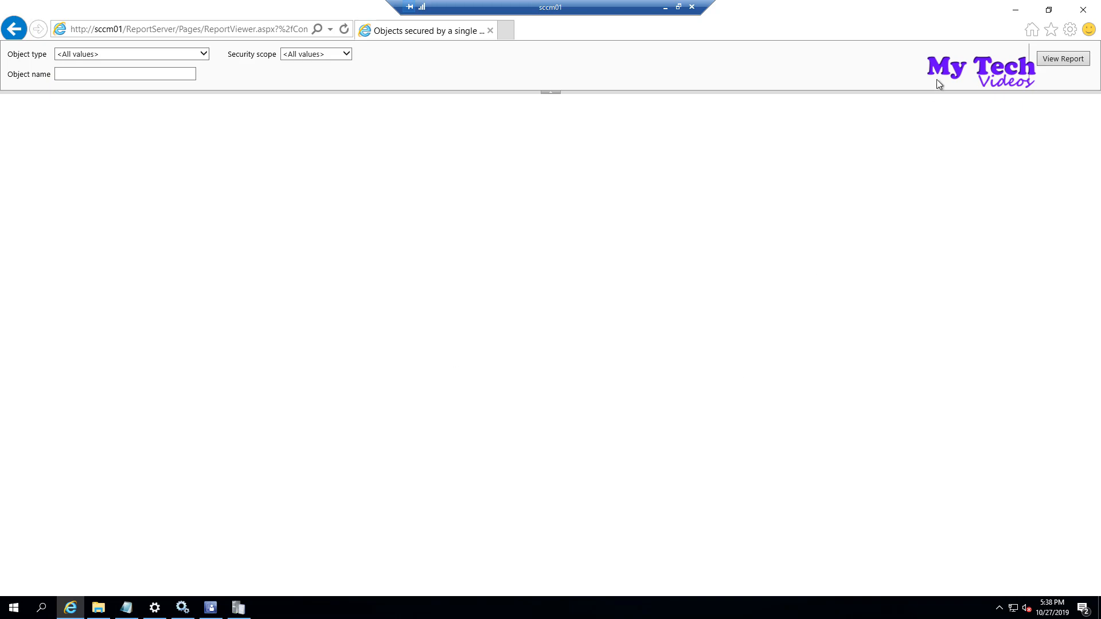
{"action": "left_click", "coordinate": [1015, 10]}
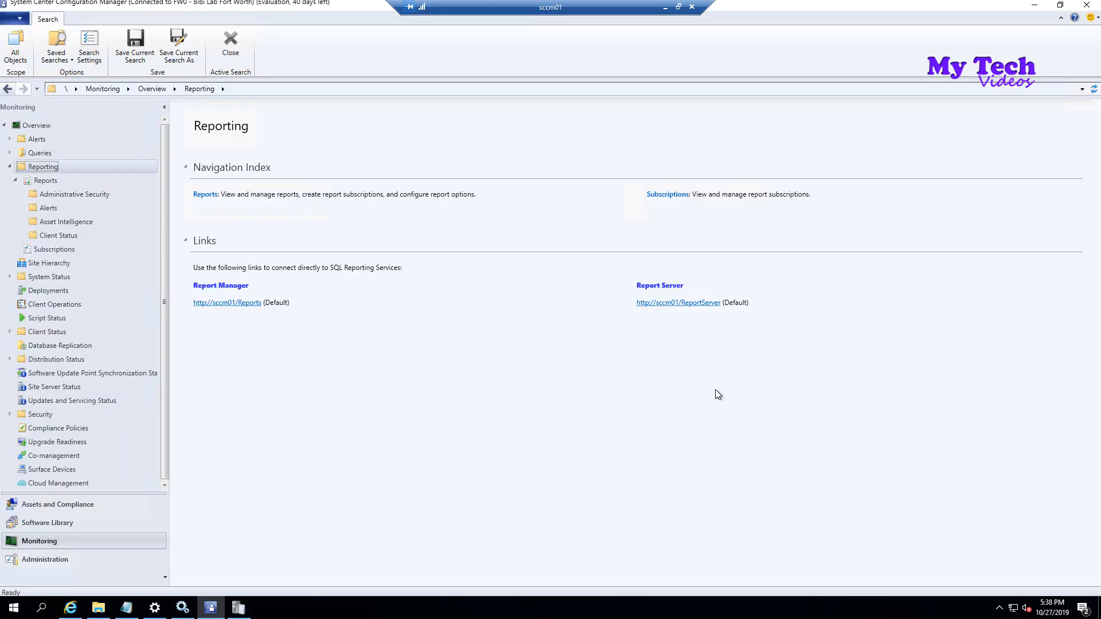